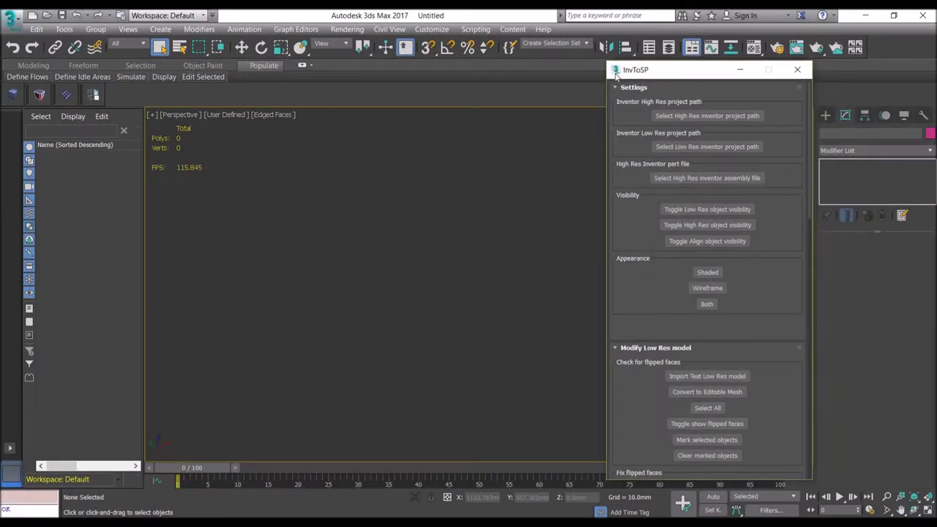
# Set the Inventor High Res project path to the folder C:\Sources\Inventor.
pyautogui.moveTo(660, 74); pyautogui.dragTo(574, 55)
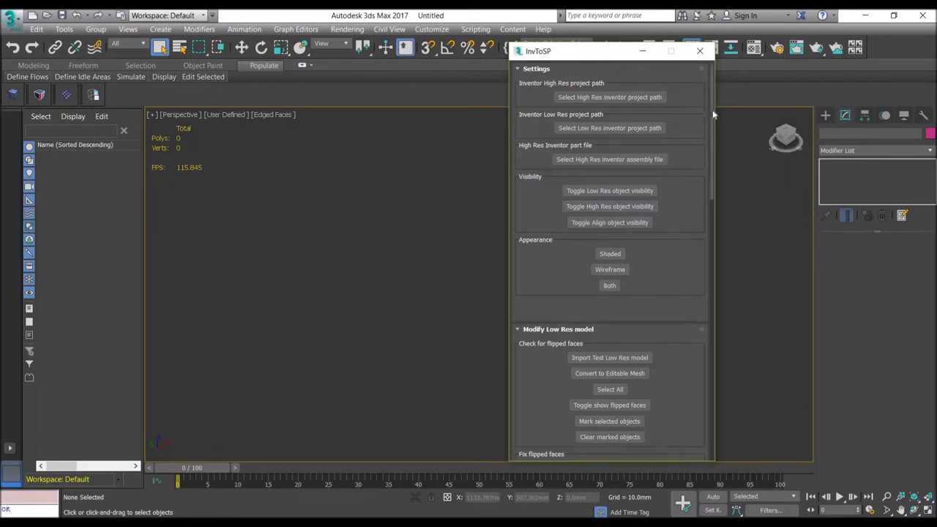
pyautogui.moveTo(710, 116)
pyautogui.mouseDown()
pyautogui.moveTo(709, 140)
pyautogui.moveTo(711, 106)
pyautogui.mouseUp()
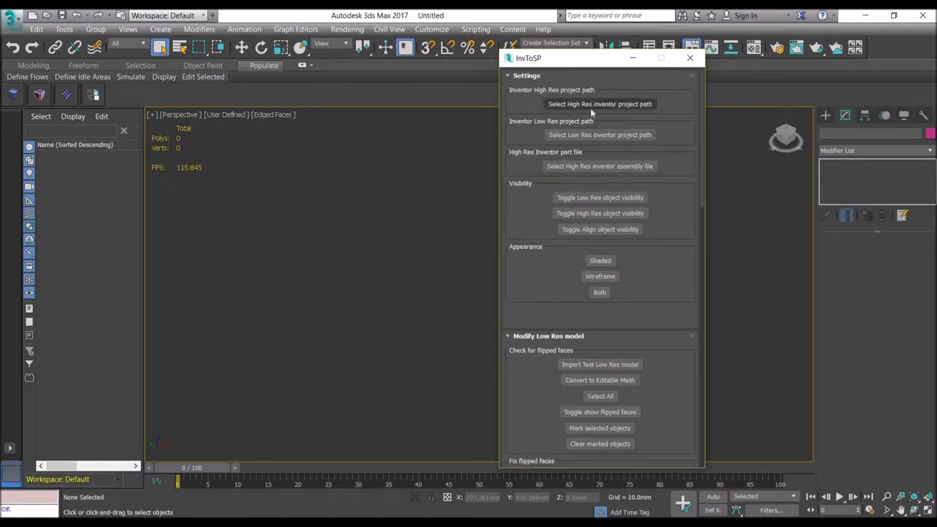
pyautogui.click(593, 104)
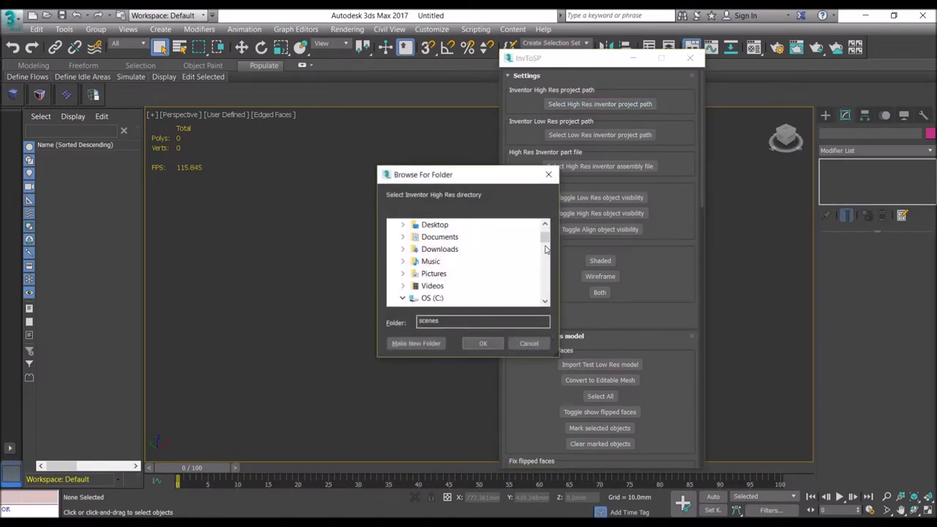
pyautogui.moveTo(545, 236); pyautogui.dragTo(547, 265)
pyautogui.click(426, 237)
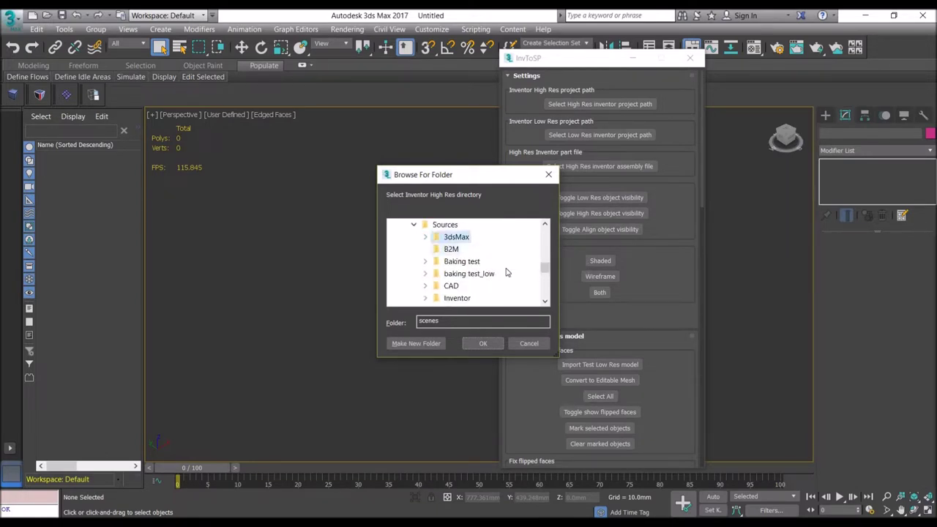
pyautogui.click(544, 304)
pyautogui.click(545, 303)
pyautogui.click(544, 304)
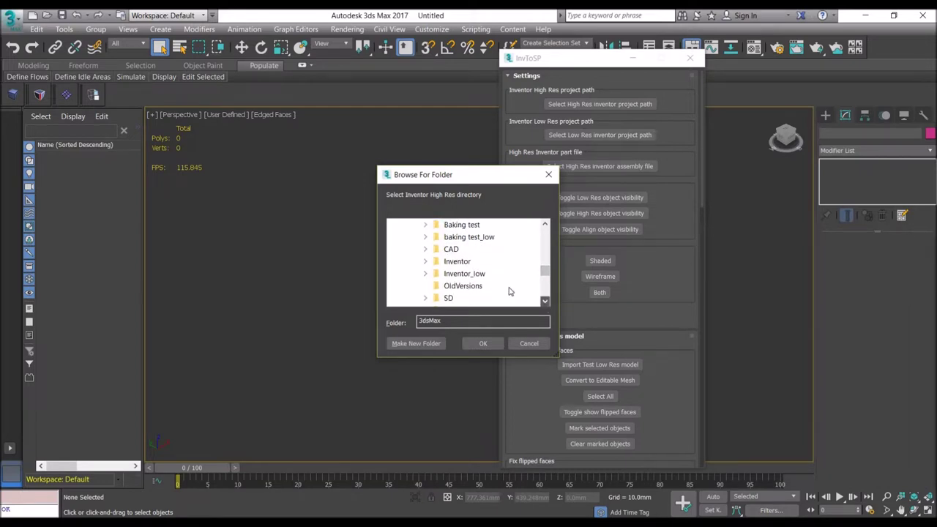
pyautogui.click(462, 263)
pyautogui.click(492, 343)
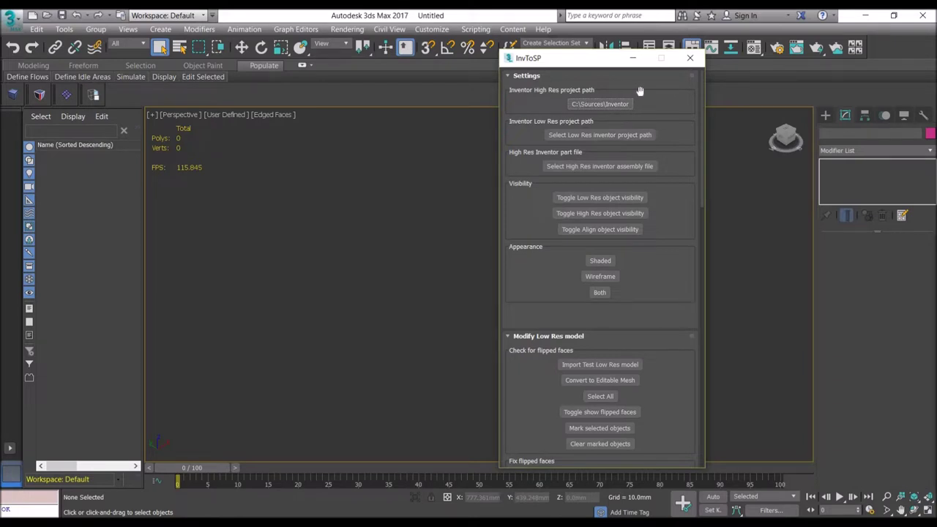
# Set the Inventor Low Res project path to the folder C:\Sources\Inventor_low.
pyautogui.click(623, 138)
pyautogui.moveTo(545, 235); pyautogui.dragTo(546, 262)
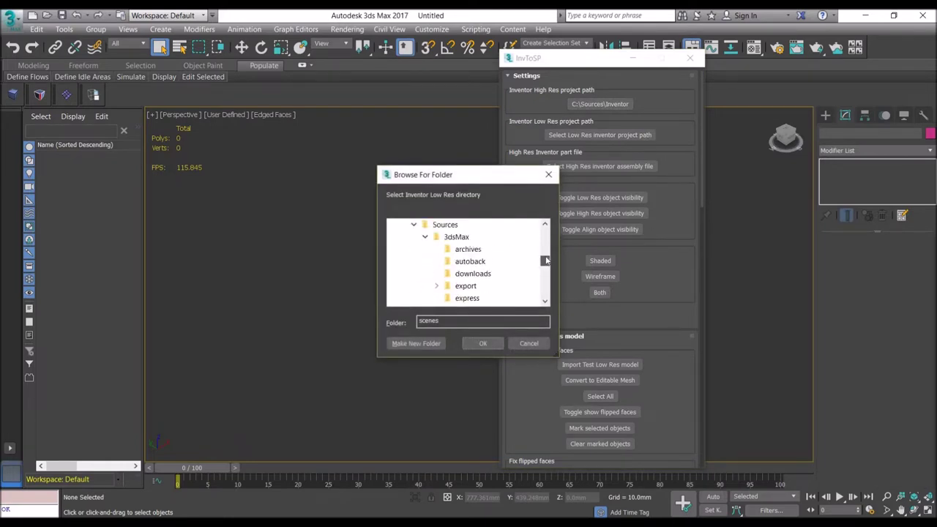
pyautogui.click(426, 237)
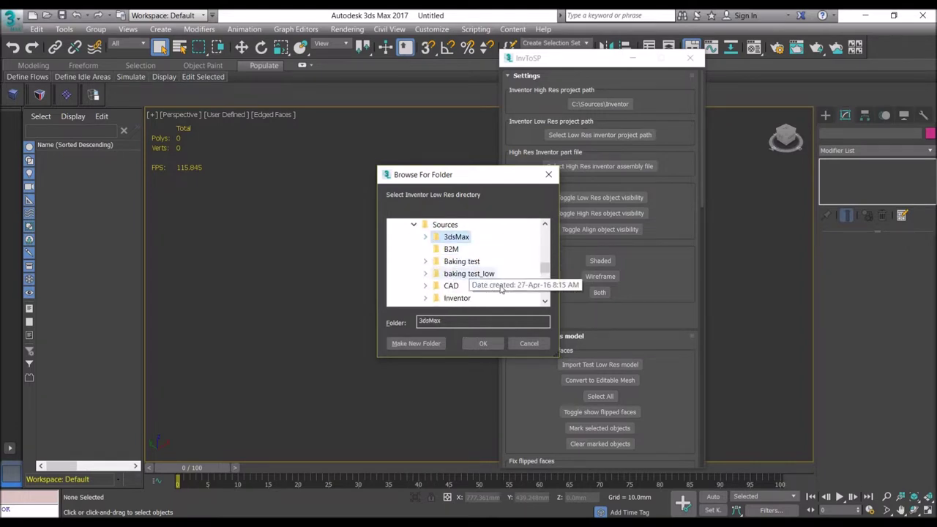
pyautogui.click(546, 302)
pyautogui.click(545, 302)
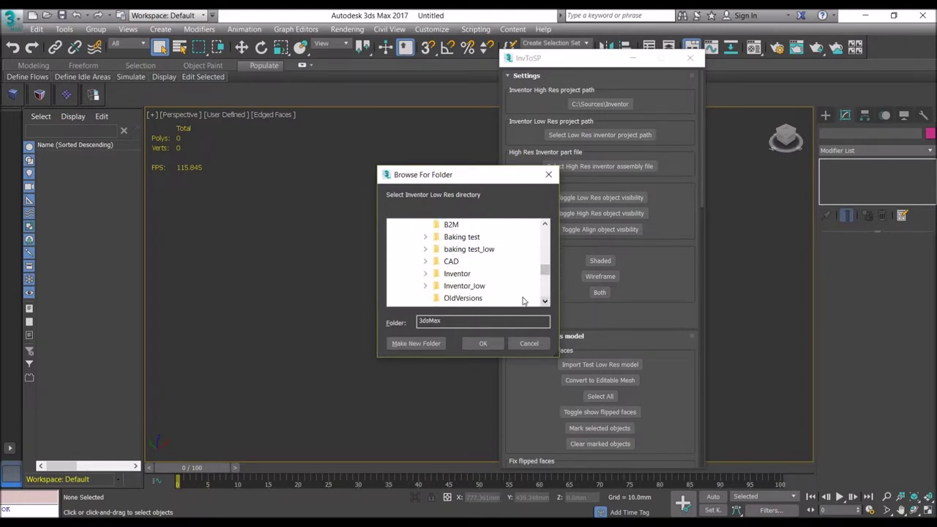
pyautogui.click(473, 288)
pyautogui.click(483, 343)
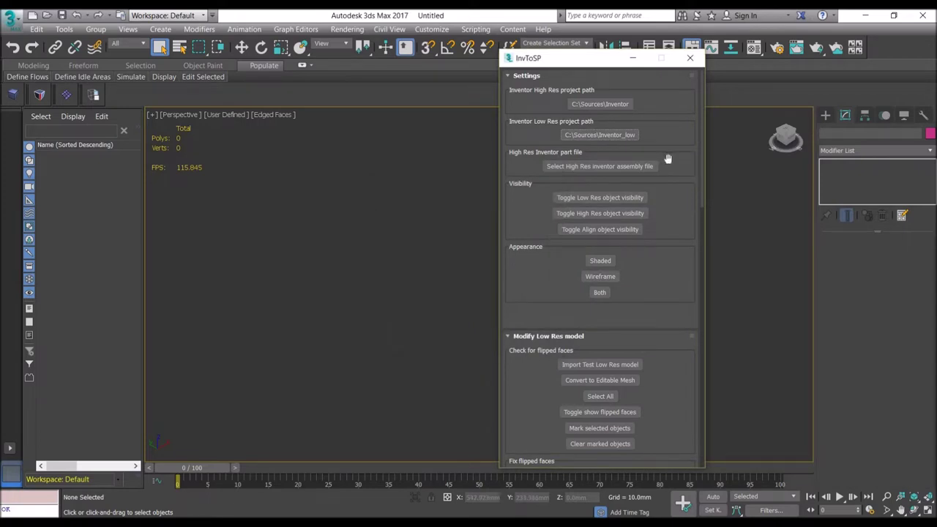
# Choose panel pedestal ENG.iam from the Inventor folder as the High Res assembly file.
pyautogui.click(626, 168)
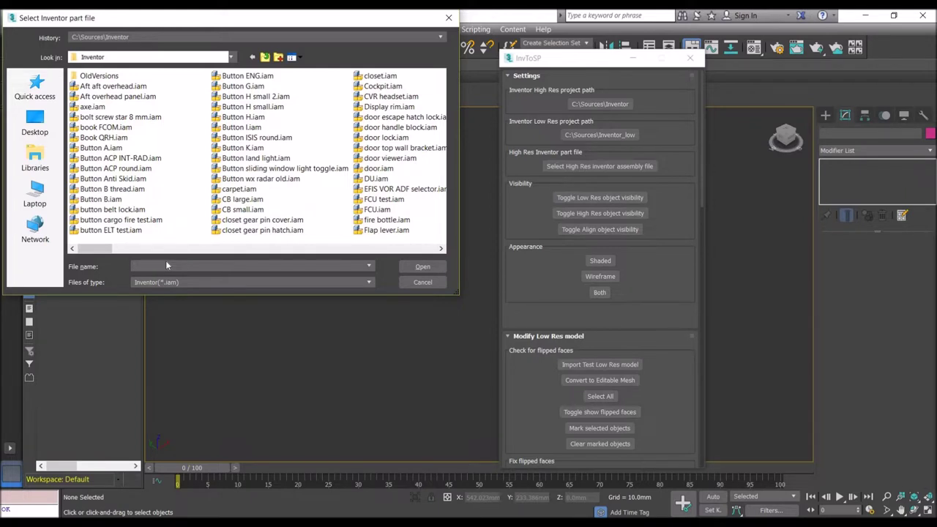
pyautogui.write('panel pedes')
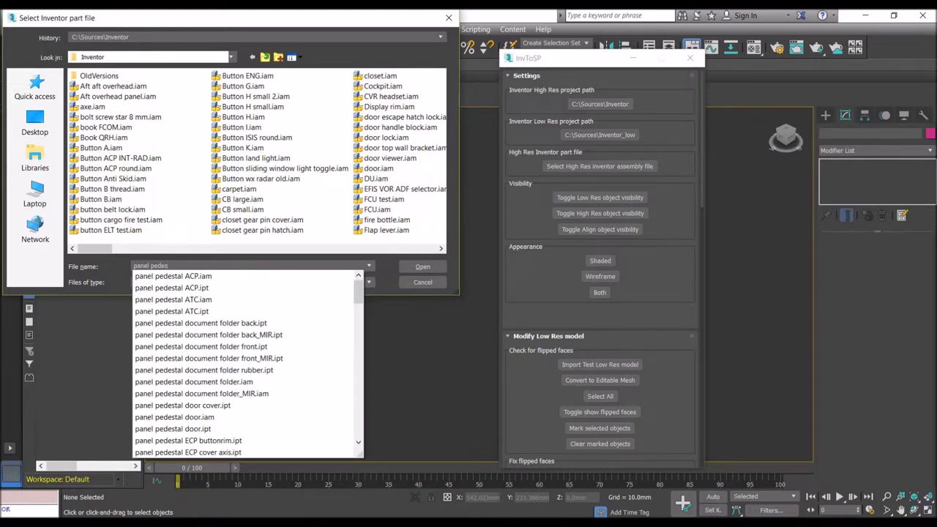
pyautogui.write('tal en')
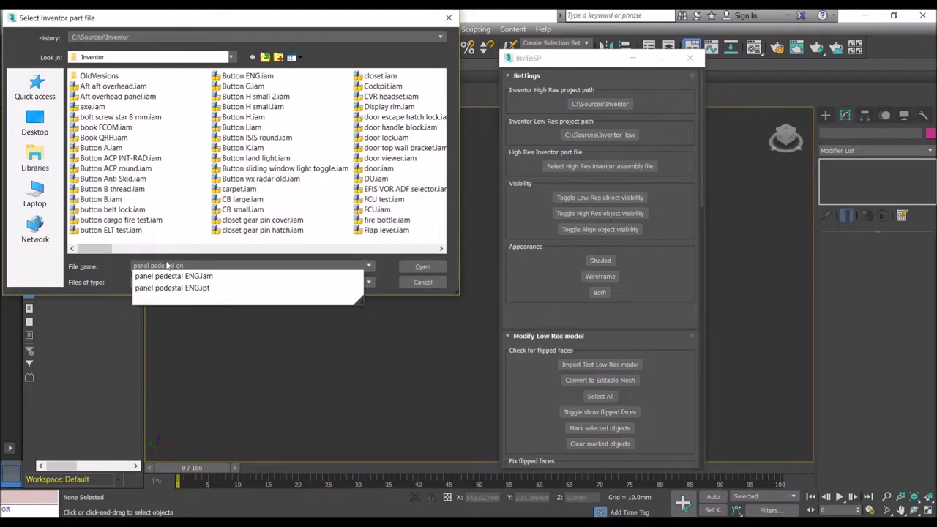
pyautogui.press('Down')
pyautogui.press('Return')
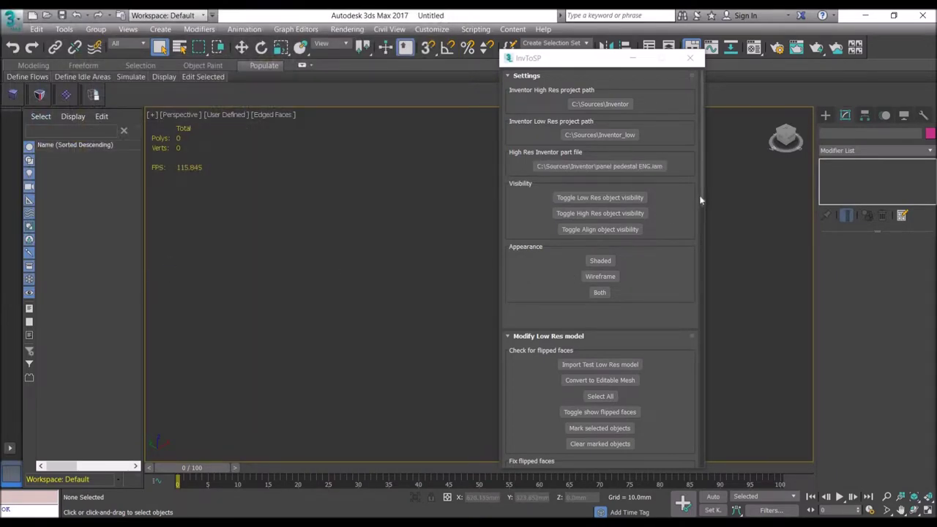
# Import the test Low Res model of the pedestal panel for checking flipped faces.
pyautogui.scroll(-1, 702, 204)
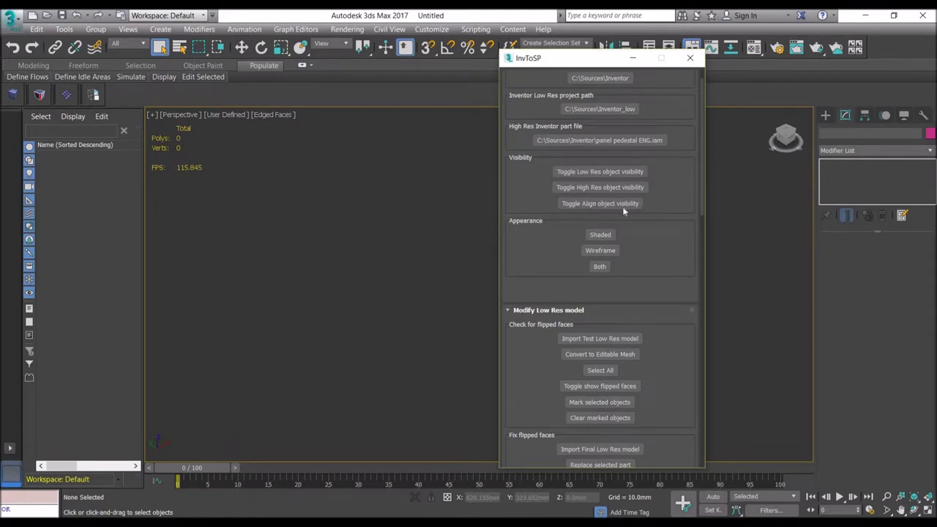
pyautogui.scroll(-2, 688, 209)
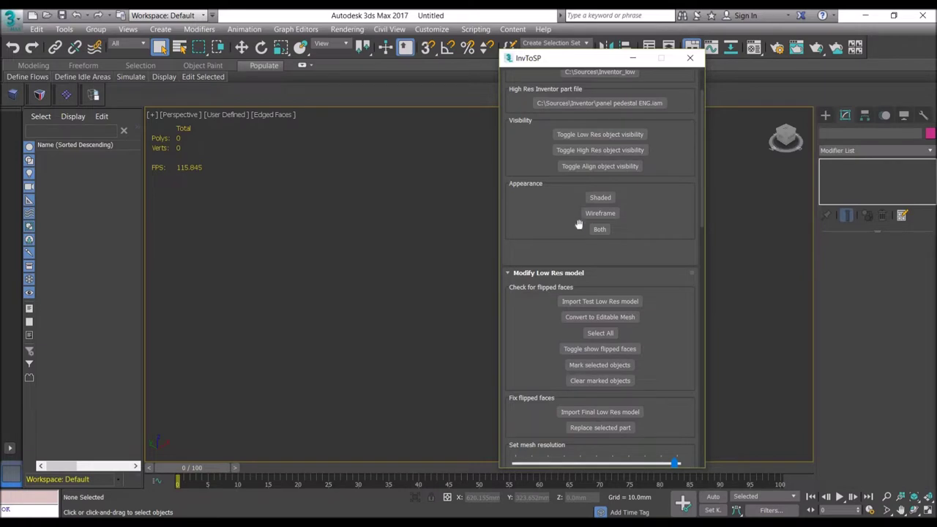
pyautogui.moveTo(701, 200); pyautogui.dragTo(704, 245)
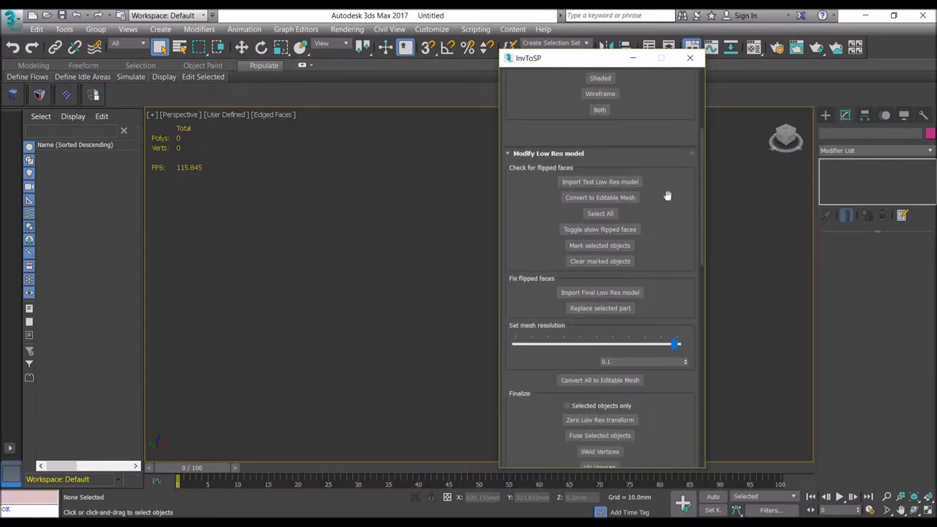
pyautogui.click(610, 183)
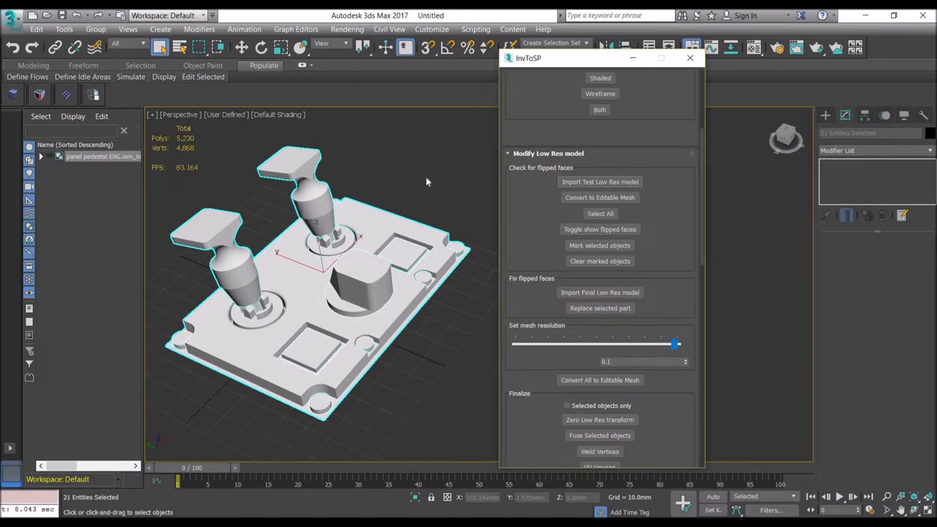
# Deselect the imported parts and convert the Low Res model to Editable Mesh.
pyautogui.click(380, 221)
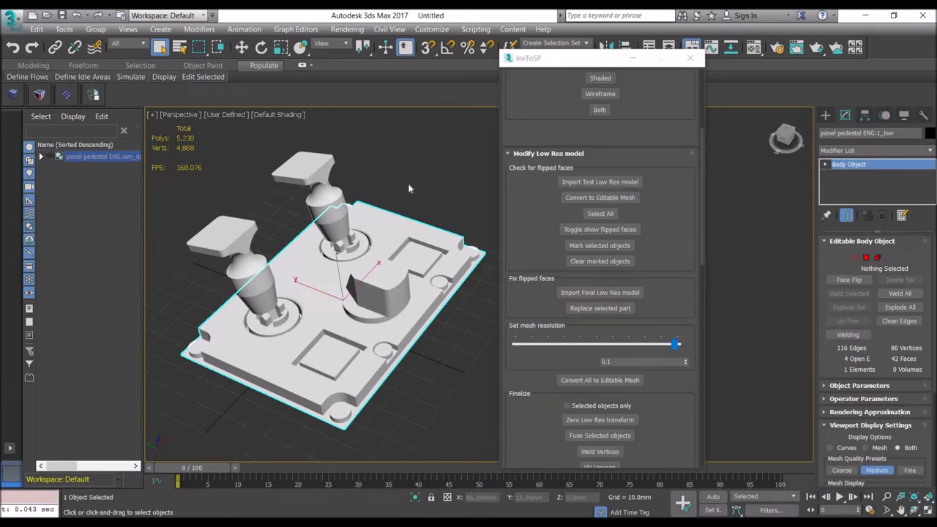
pyautogui.click(408, 189)
pyautogui.keyDown('alt'); pyautogui.moveTo(409, 189); pyautogui.dragTo(426, 154, button='middle'); pyautogui.keyUp('alt')
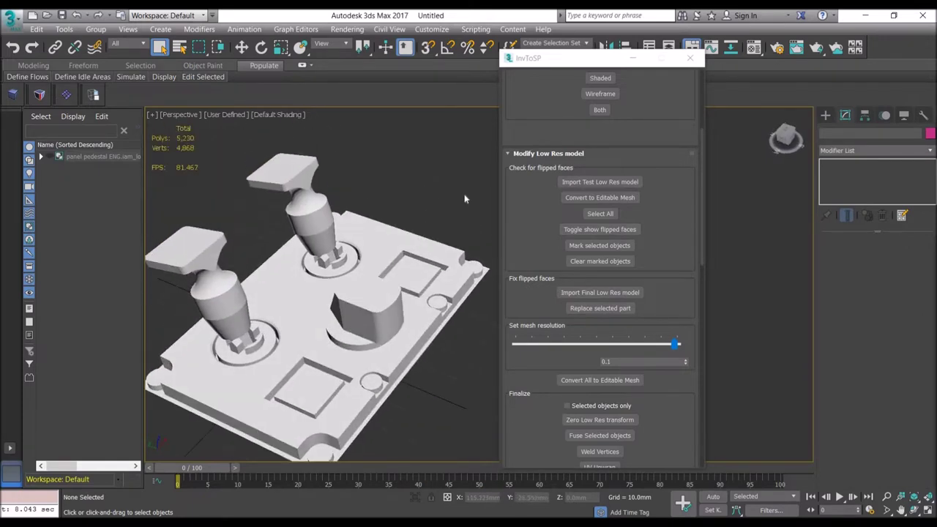
pyautogui.click(576, 197)
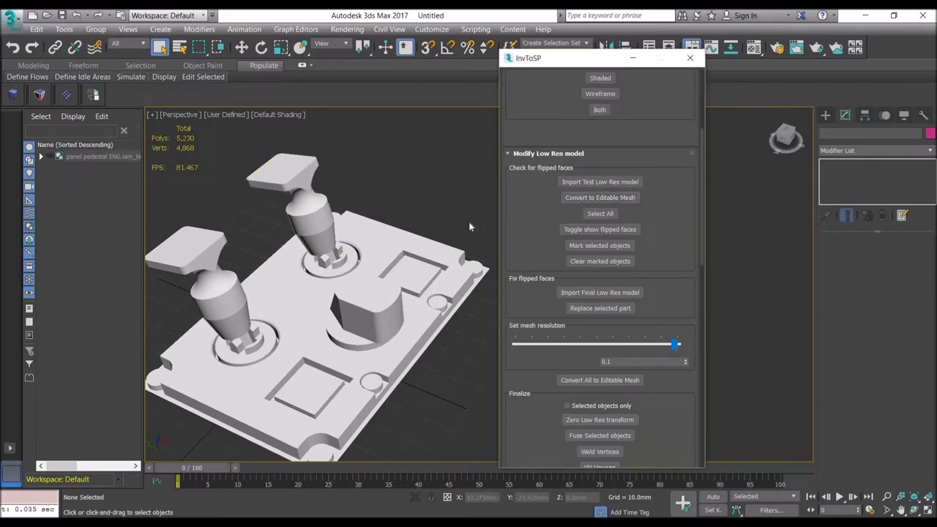
# Select all Low Res objects and turn on the flipped-face display.
pyautogui.click(588, 219)
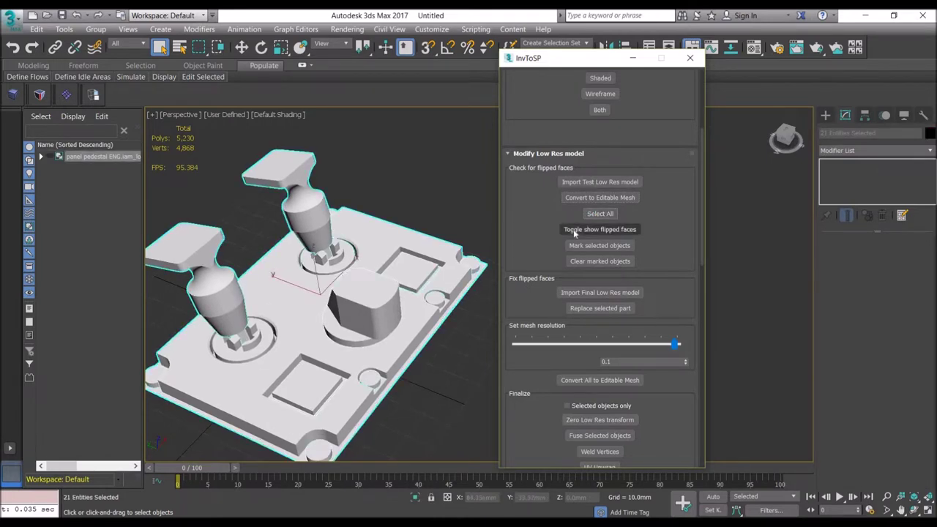
pyautogui.click(573, 229)
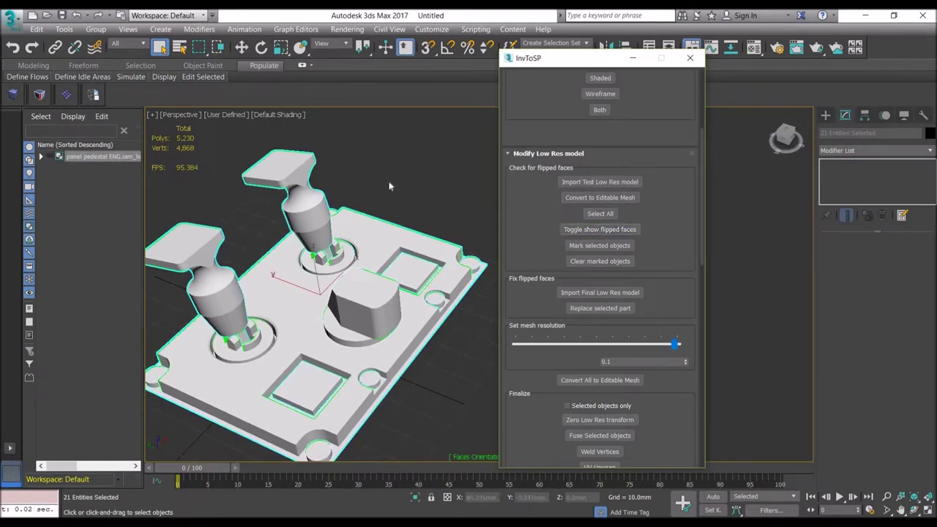
pyautogui.click(127, 29)
pyautogui.moveTo(194, 233)
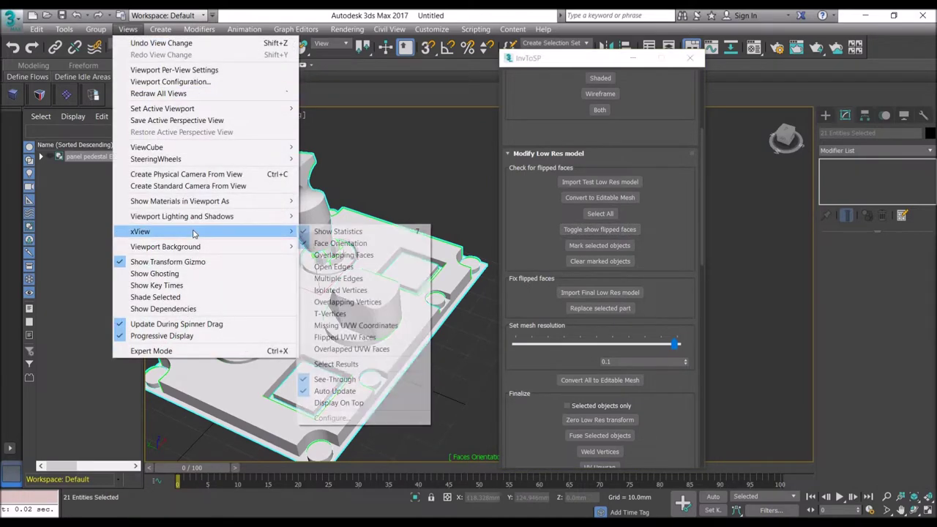
pyautogui.click(413, 169)
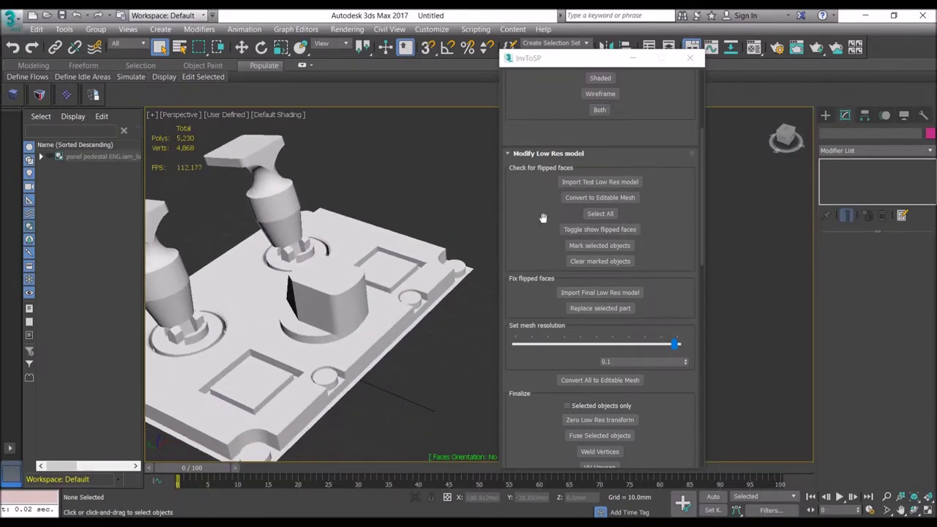
# Move the InvToSP window clear of the model, select the rotary knob and examine it for flipped faces.
pyautogui.keyDown('alt'); pyautogui.moveTo(411, 298); pyautogui.dragTo(347, 239, button='middle'); pyautogui.keyUp('alt')
pyautogui.moveTo(342, 155); pyautogui.dragTo(308, 330, button='middle')
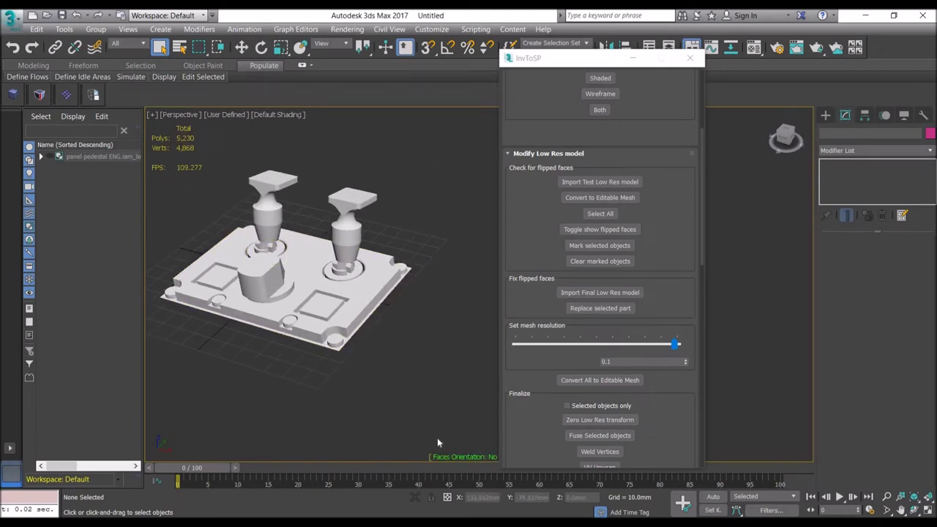
pyautogui.moveTo(554, 62); pyautogui.dragTo(674, 64)
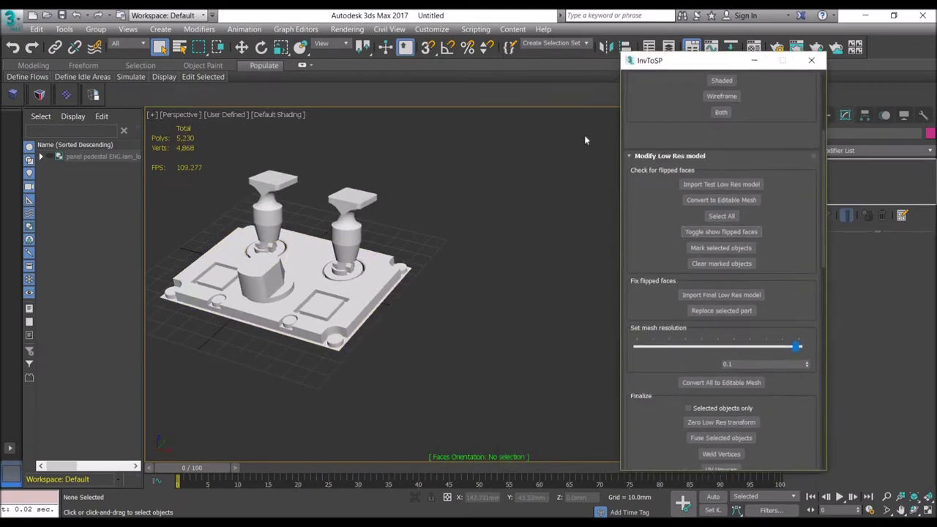
pyautogui.keyDown('alt'); pyautogui.moveTo(420, 295); pyautogui.dragTo(260, 313, button='middle'); pyautogui.keyUp('alt')
pyautogui.click(259, 313)
pyautogui.keyDown('alt'); pyautogui.moveTo(384, 313); pyautogui.dragTo(397, 270, button='middle'); pyautogui.keyUp('alt')
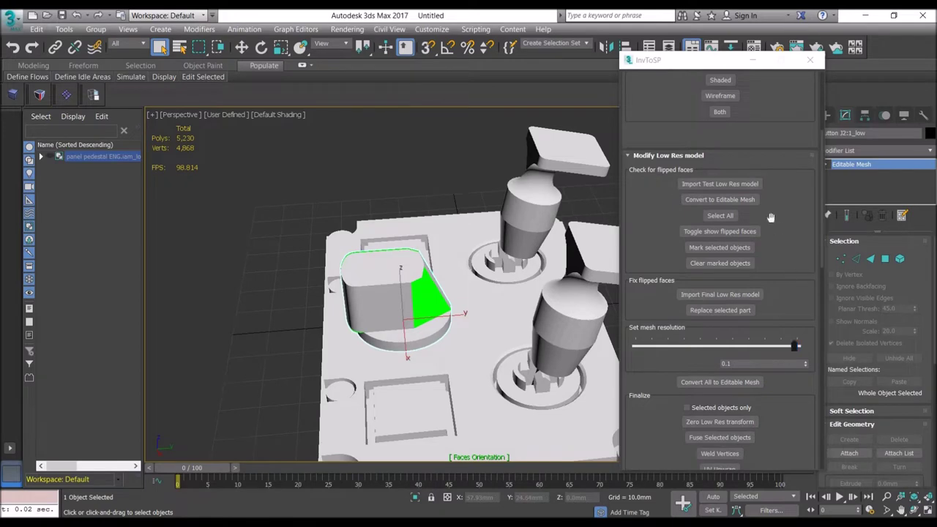
# Show flipped faces on all objects, then mark the rotary knob as a part needing repair.
pyautogui.click(719, 215)
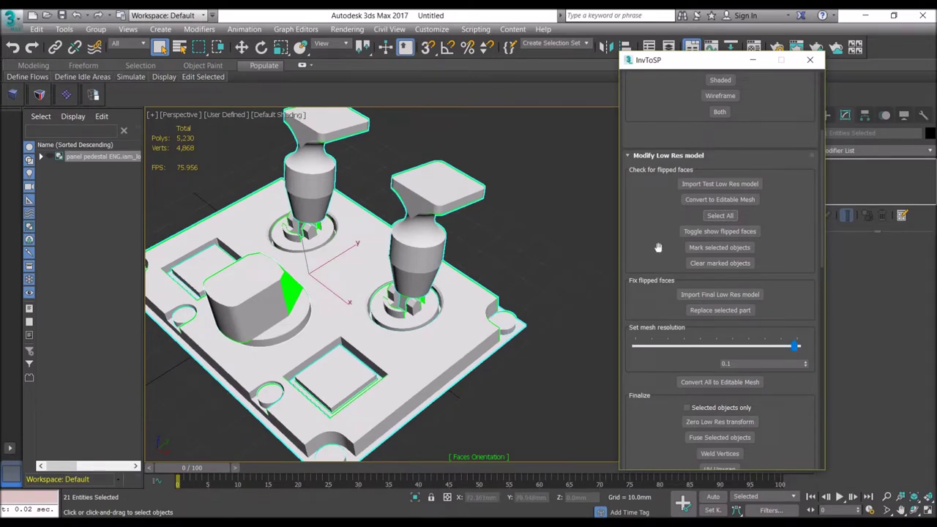
pyautogui.click(279, 290)
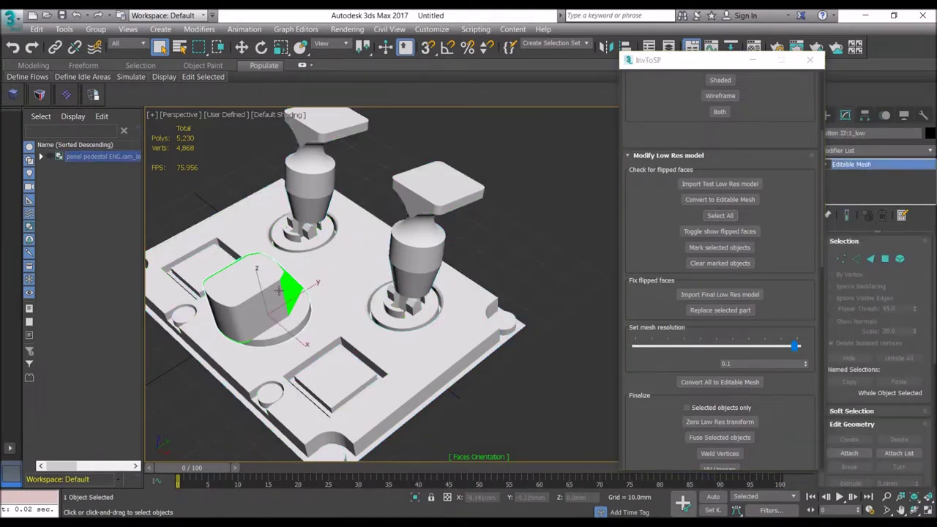
pyautogui.click(697, 250)
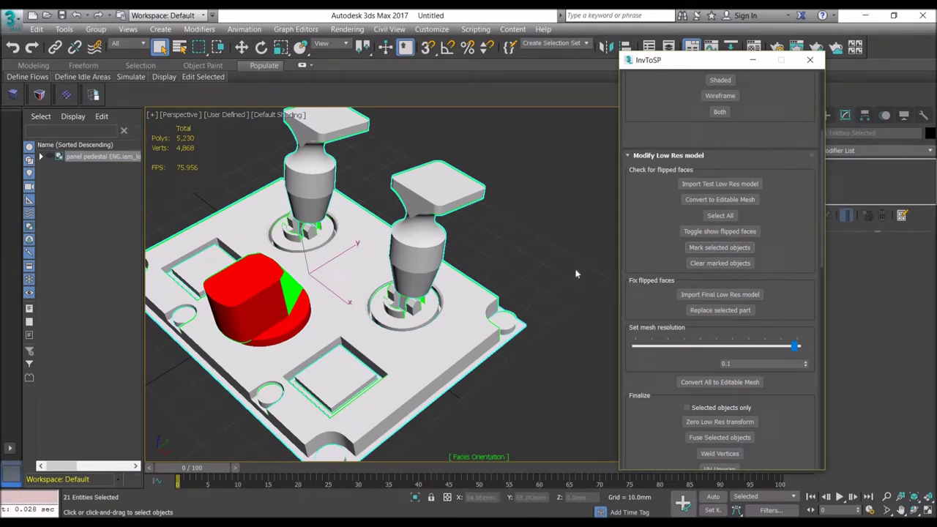
# Select the base parts beneath both toggle switches and mark them as parts needing repair.
pyautogui.scroll(8, 570, 276)
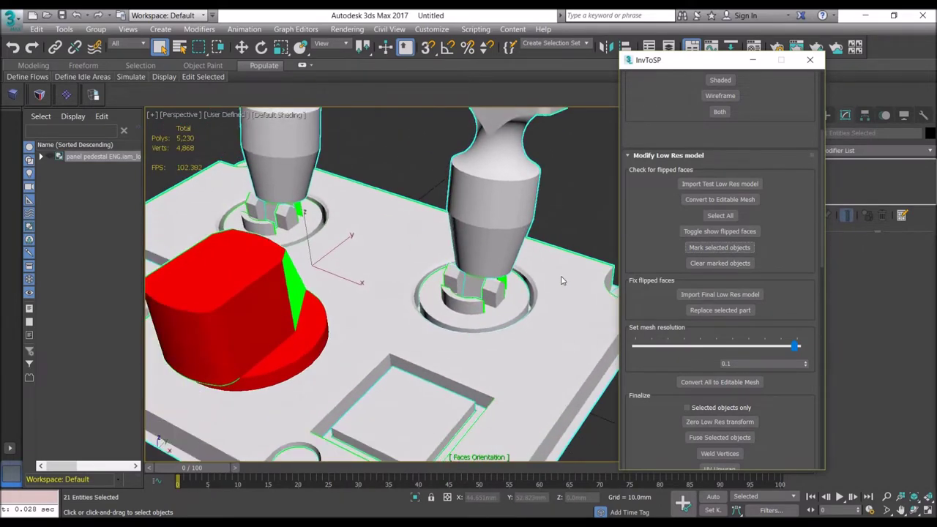
pyautogui.scroll(6, 363, 268)
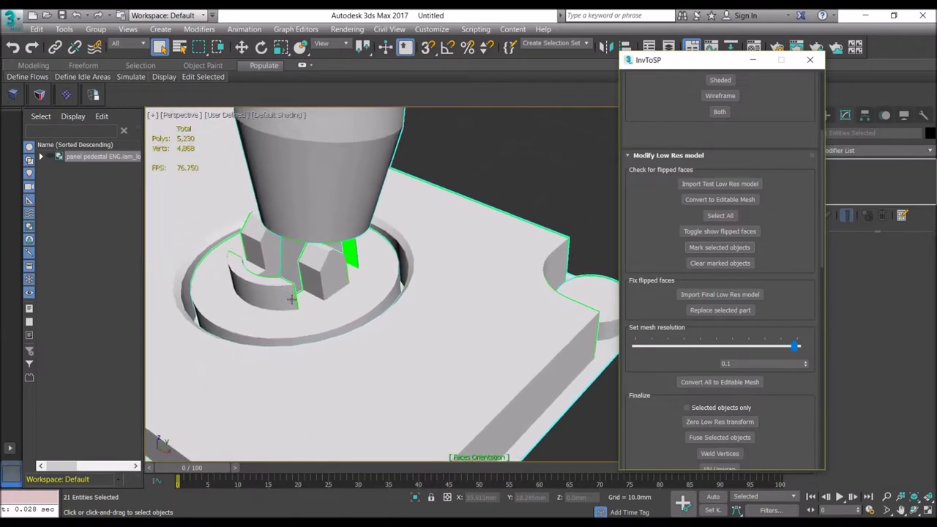
pyautogui.click(291, 298)
pyautogui.scroll(7, 290, 300)
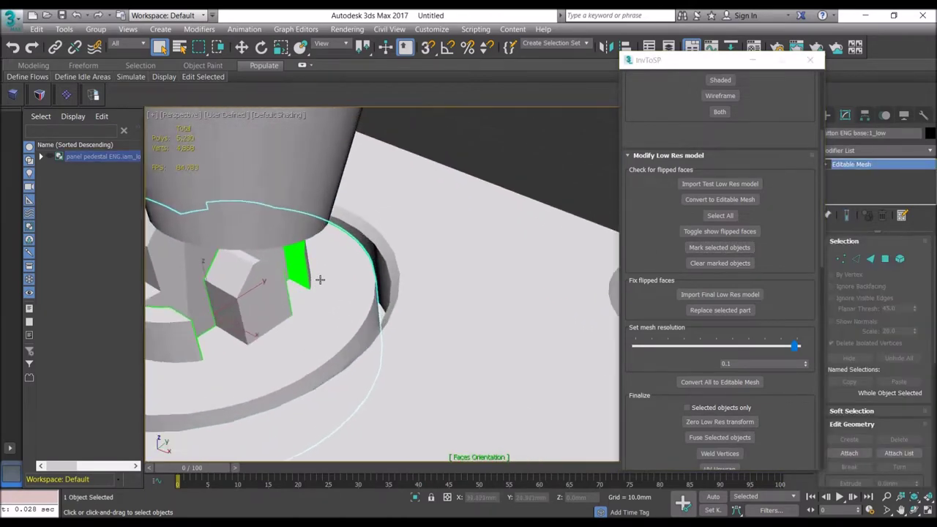
pyautogui.moveTo(291, 303); pyautogui.dragTo(220, 329, button='middle')
pyautogui.scroll(-1, 191, 336)
pyautogui.scroll(-8, 192, 336)
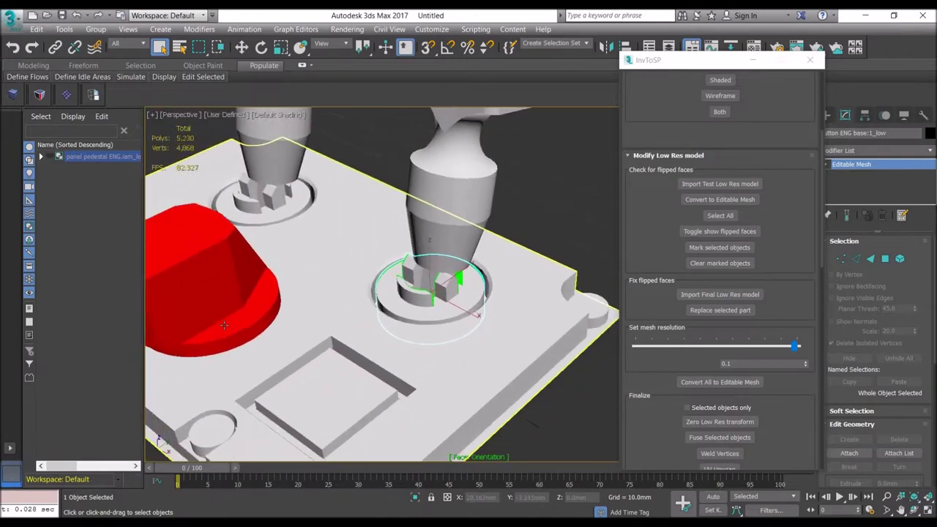
pyautogui.keyDown('ctrl'); pyautogui.click(300, 219); pyautogui.keyUp('ctrl')
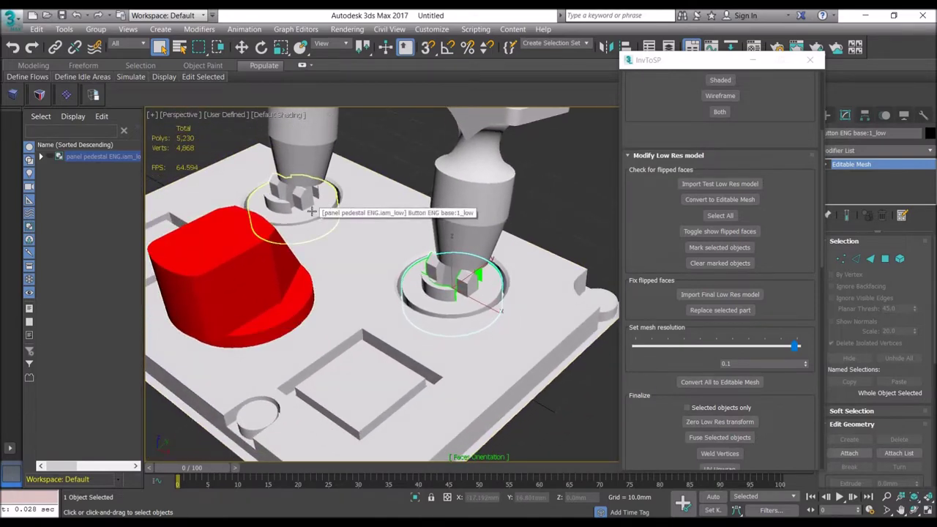
pyautogui.click(733, 248)
# Check the panel's underside and top for other flipped faces and import the Final Low Res model.
pyautogui.scroll(-3, 615, 213)
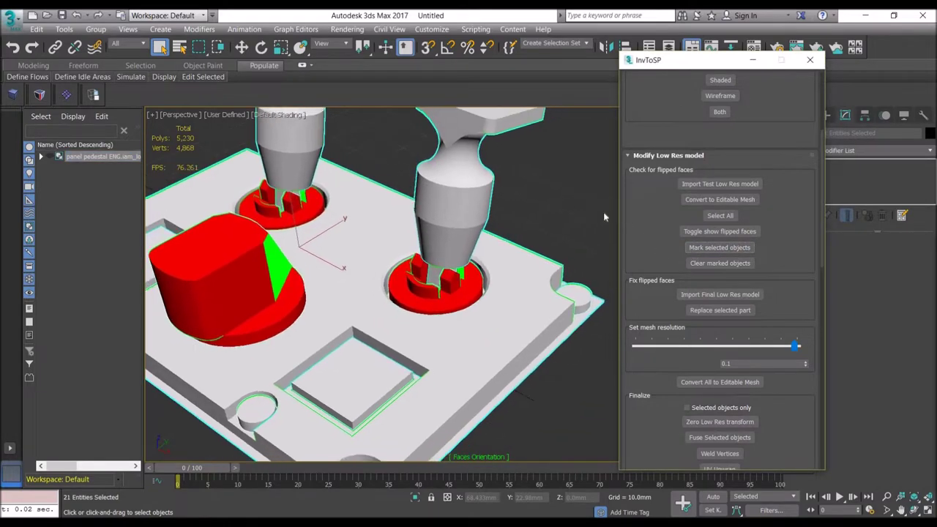
pyautogui.keyDown('alt'); pyautogui.moveTo(579, 219); pyautogui.dragTo(534, 233, button='middle'); pyautogui.keyUp('alt')
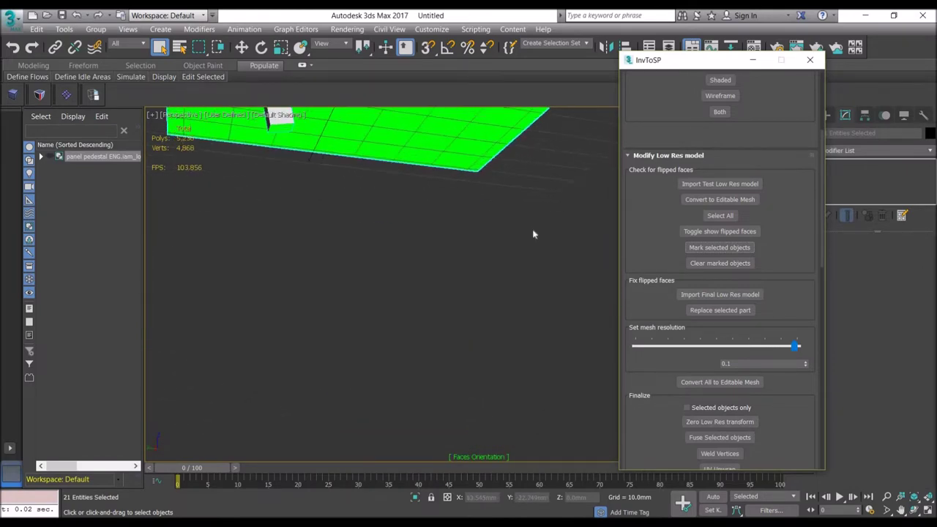
pyautogui.keyDown('alt'); pyautogui.moveTo(532, 237); pyautogui.dragTo(496, 225, button='middle'); pyautogui.keyUp('alt')
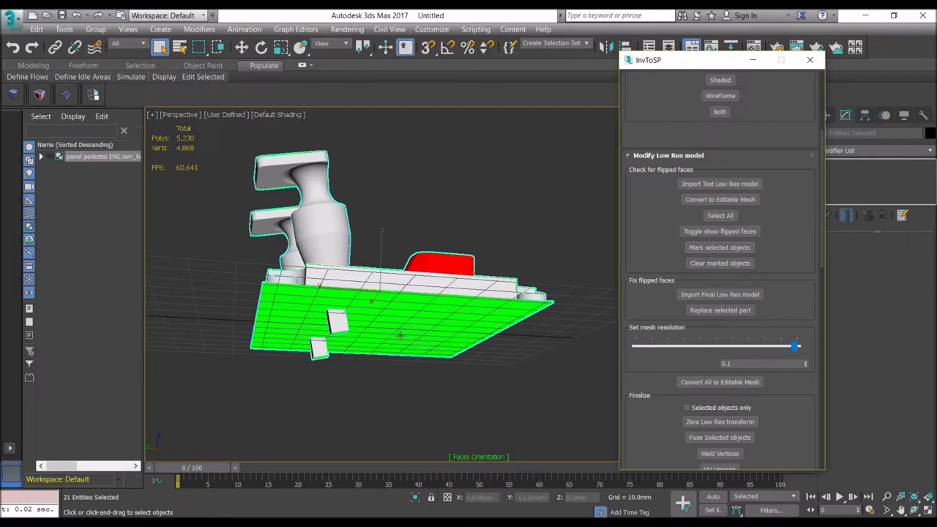
pyautogui.keyDown('alt'); pyautogui.moveTo(445, 176); pyautogui.dragTo(445, 177, button='middle'); pyautogui.keyUp('alt')
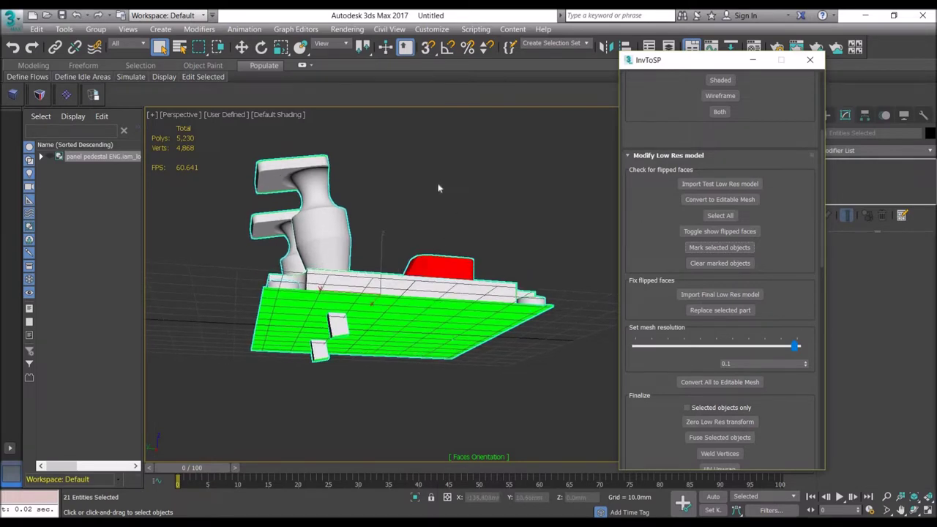
pyautogui.keyDown('alt'); pyautogui.moveTo(434, 344); pyautogui.dragTo(366, 277, button='middle'); pyautogui.keyUp('alt')
pyautogui.keyDown('alt'); pyautogui.moveTo(395, 147); pyautogui.dragTo(506, 161, button='middle'); pyautogui.keyUp('alt')
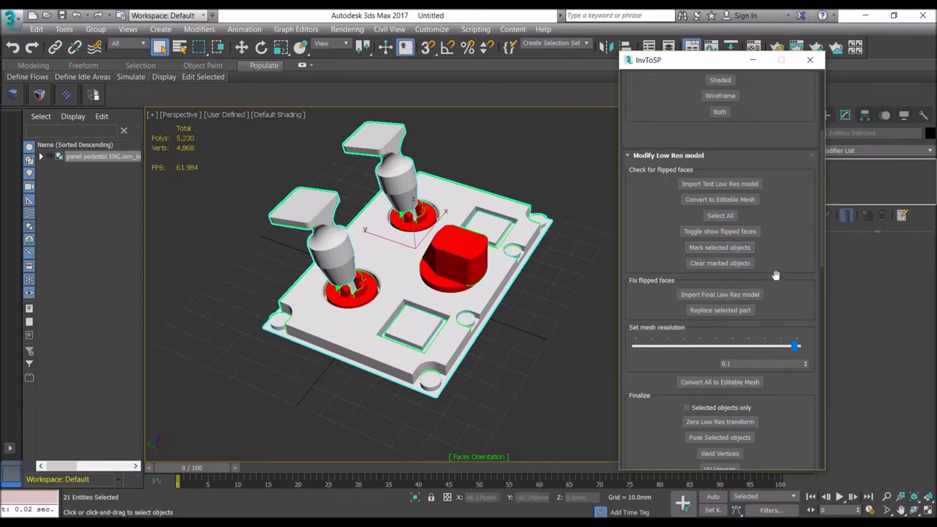
pyautogui.click(722, 296)
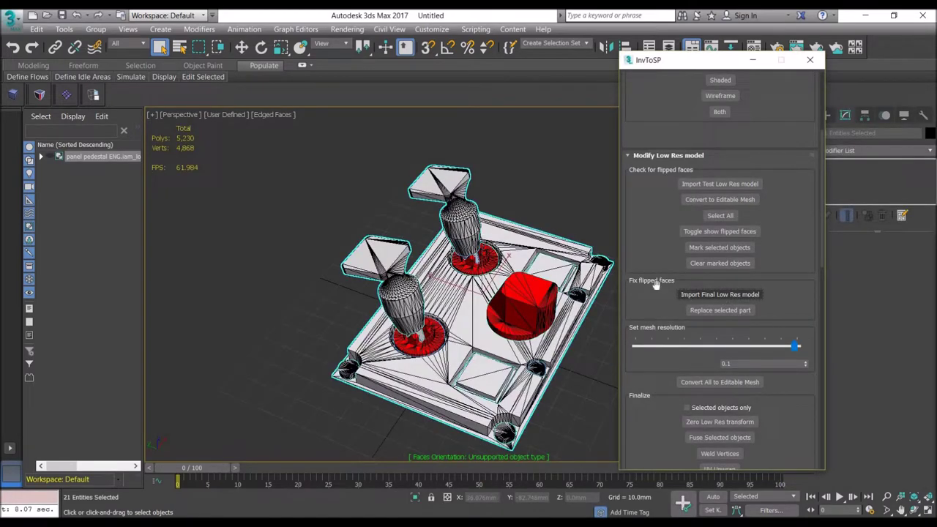
# Select the rotary knob and move the InvToSP window clear of its Body Object parameters.
pyautogui.keyDown('alt'); pyautogui.moveTo(442, 234); pyautogui.dragTo(445, 235, button='middle'); pyautogui.keyUp('alt')
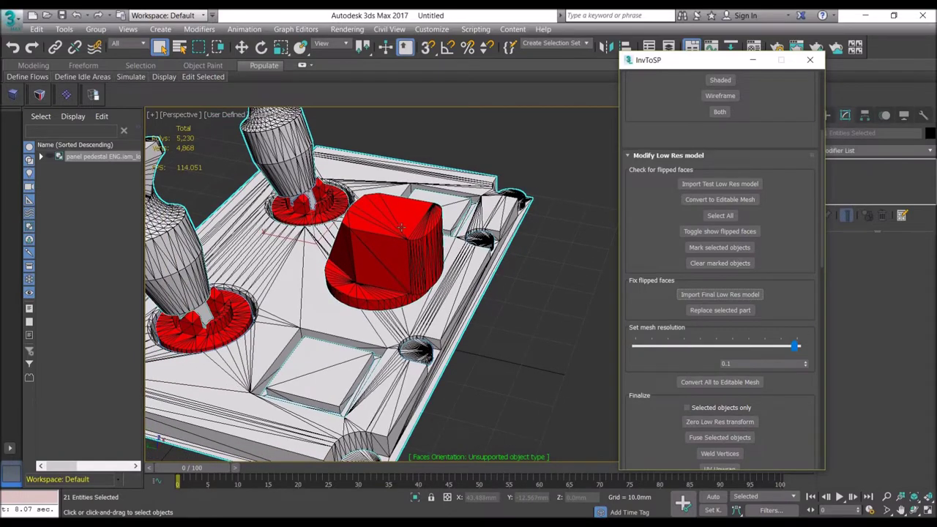
pyautogui.click(408, 240)
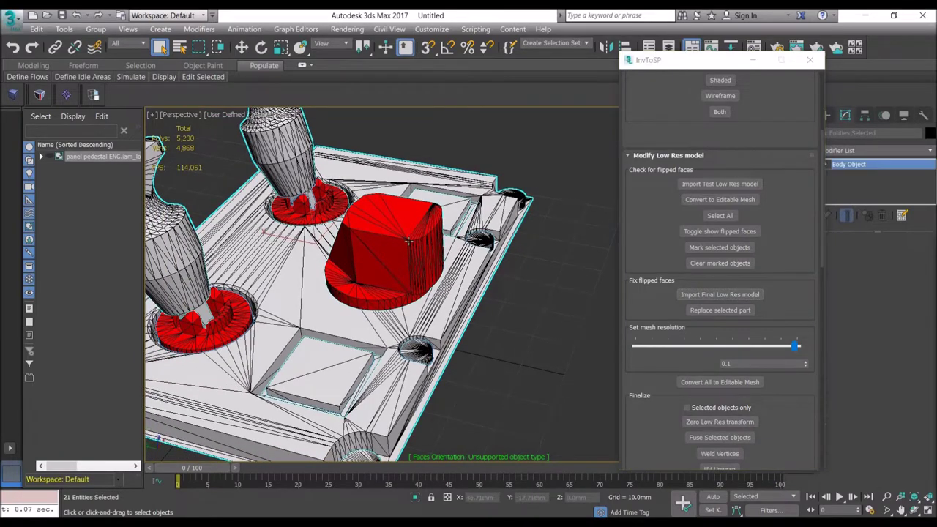
pyautogui.keyDown('alt'); pyautogui.moveTo(422, 180); pyautogui.dragTo(395, 194, button='middle'); pyautogui.keyUp('alt')
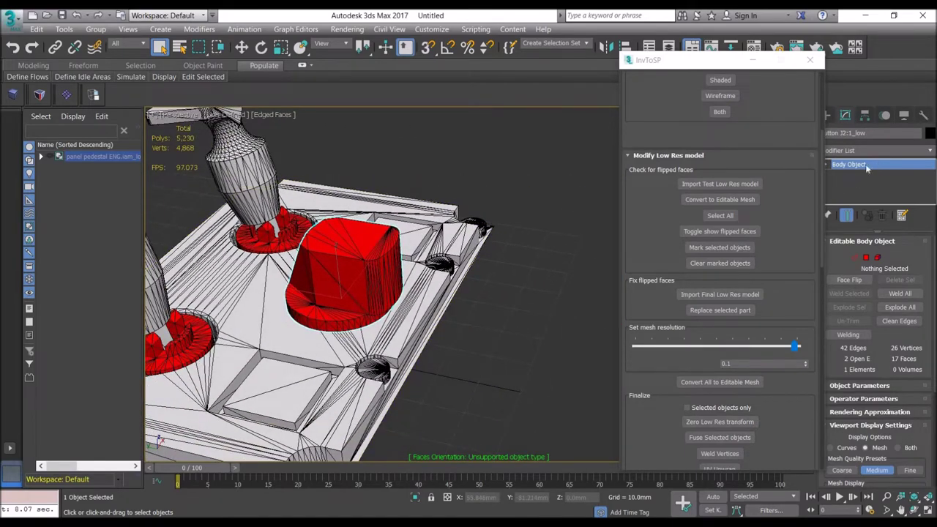
pyautogui.moveTo(704, 65); pyautogui.dragTo(683, 69)
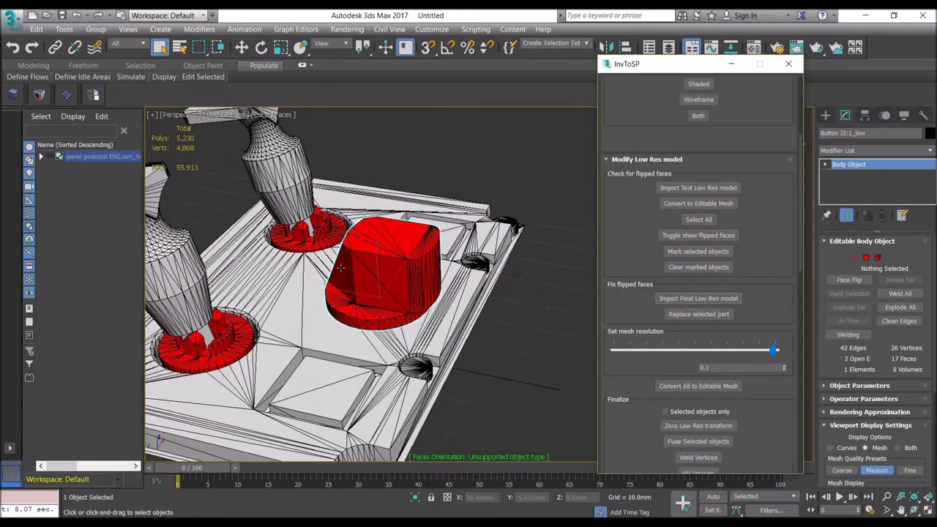
pyautogui.keyDown('alt'); pyautogui.moveTo(360, 223); pyautogui.dragTo(405, 232, button='middle'); pyautogui.keyUp('alt')
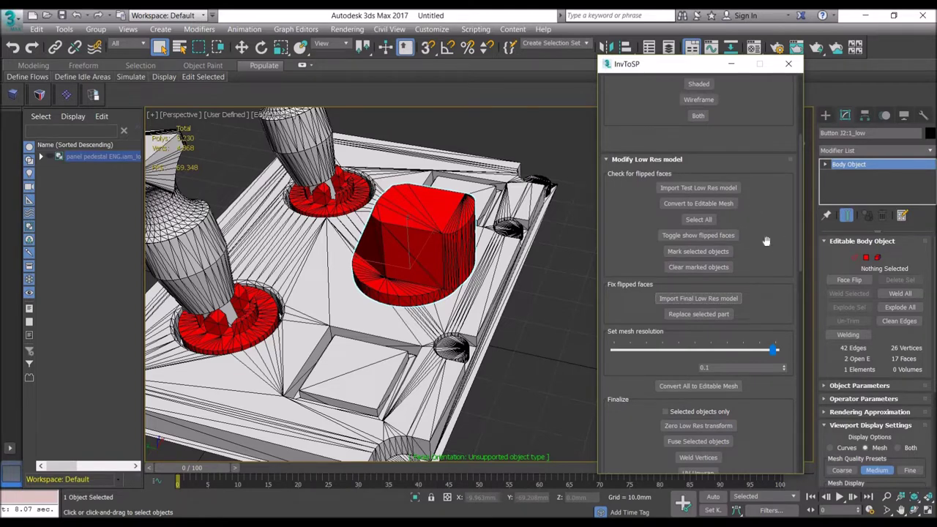
# Toggle the flipped-face display, then replace the rotary knob with a mesh imported at resolution -1.
pyautogui.click(717, 235)
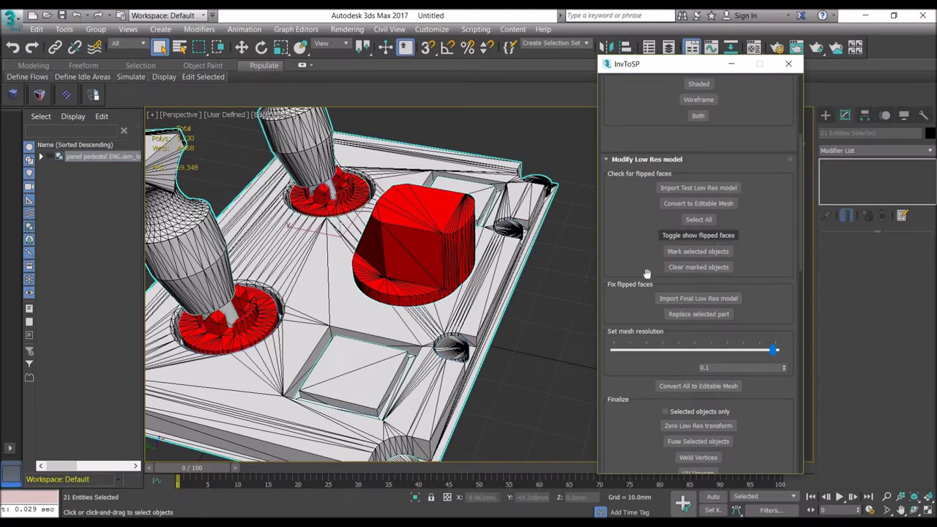
pyautogui.click(428, 227)
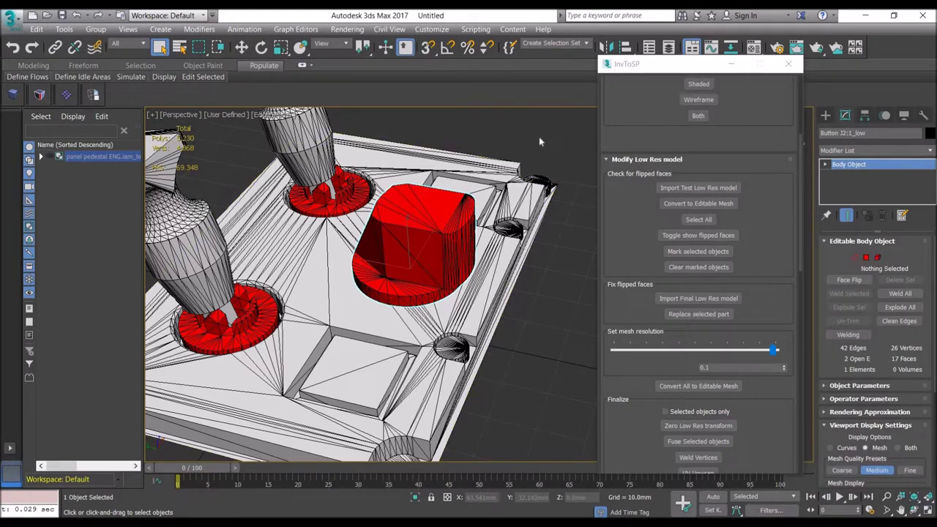
pyautogui.click(680, 314)
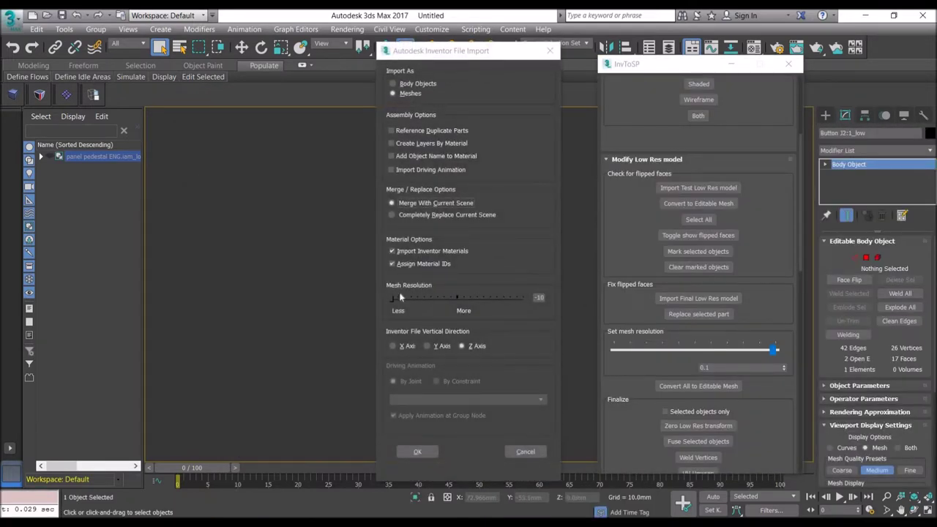
pyautogui.moveTo(392, 298); pyautogui.dragTo(452, 299)
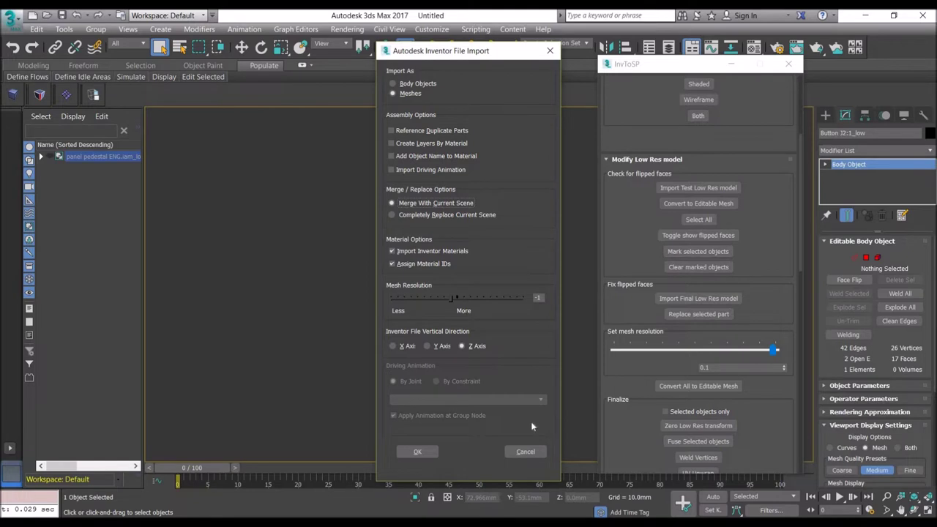
pyautogui.click(419, 451)
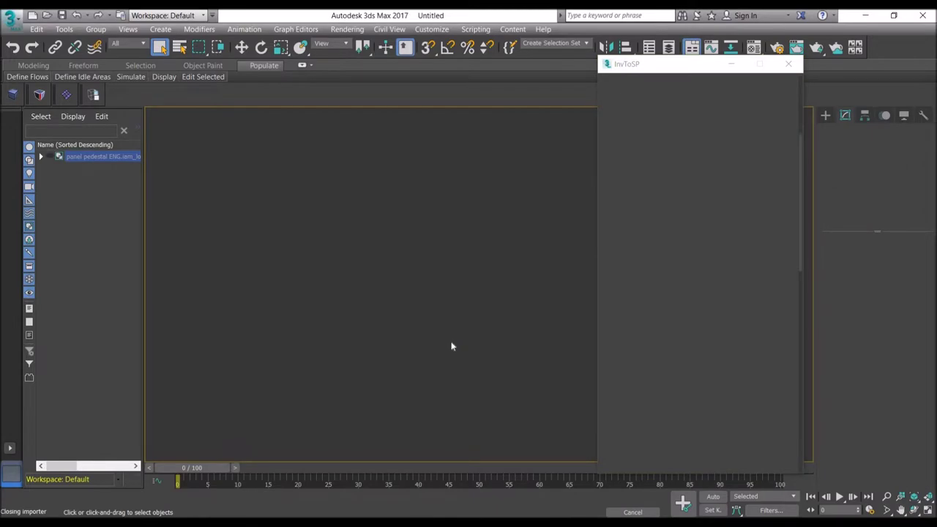
# Select the replaced rotary knob and examine its new mesh.
pyautogui.scroll(6, 483, 245)
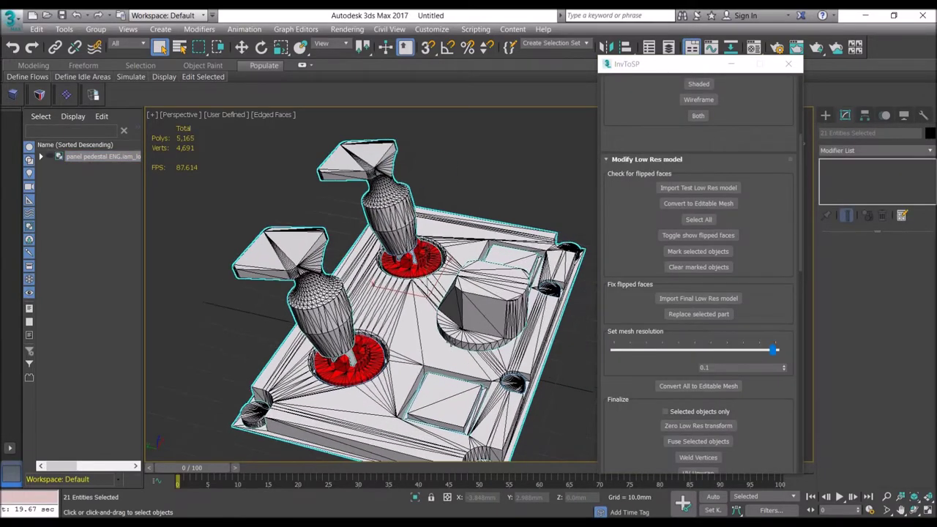
pyautogui.moveTo(456, 372); pyautogui.dragTo(508, 288, button='middle')
pyautogui.scroll(1, 508, 288)
pyautogui.click(508, 287)
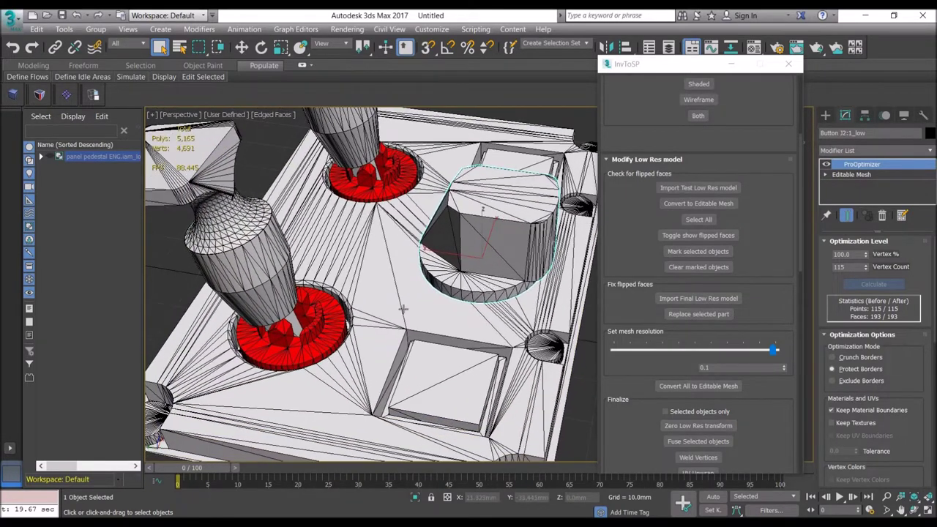
# Replace the marked base of the nearer toggle switch with a mesh imported at resolution -3.
pyautogui.click(331, 328)
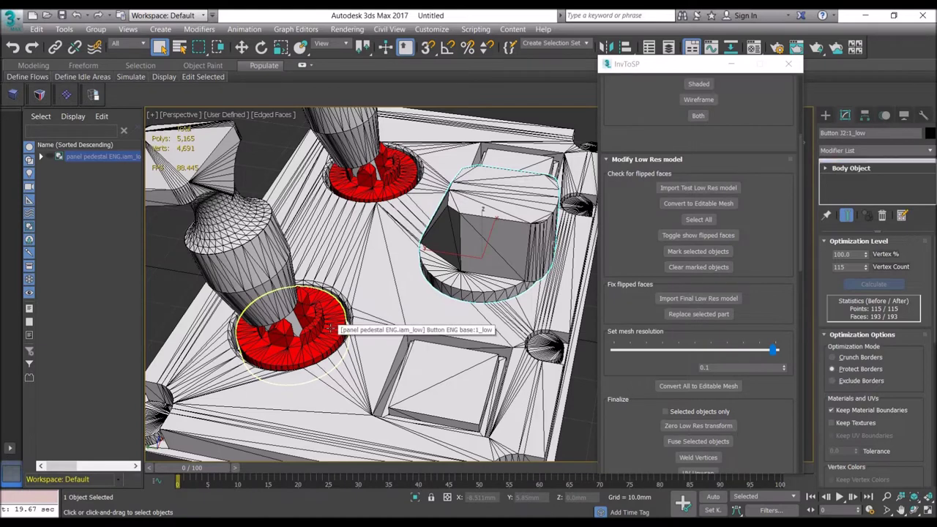
pyautogui.click(701, 315)
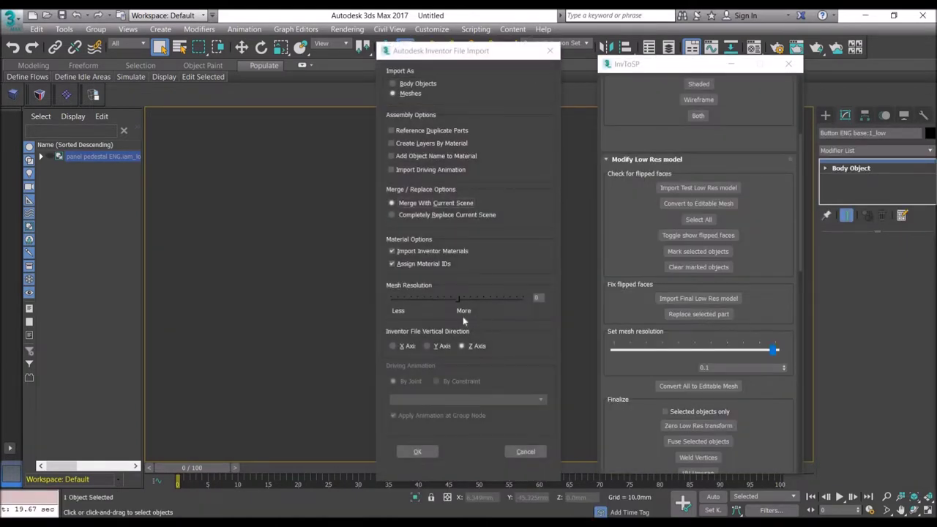
pyautogui.moveTo(457, 299); pyautogui.dragTo(442, 298)
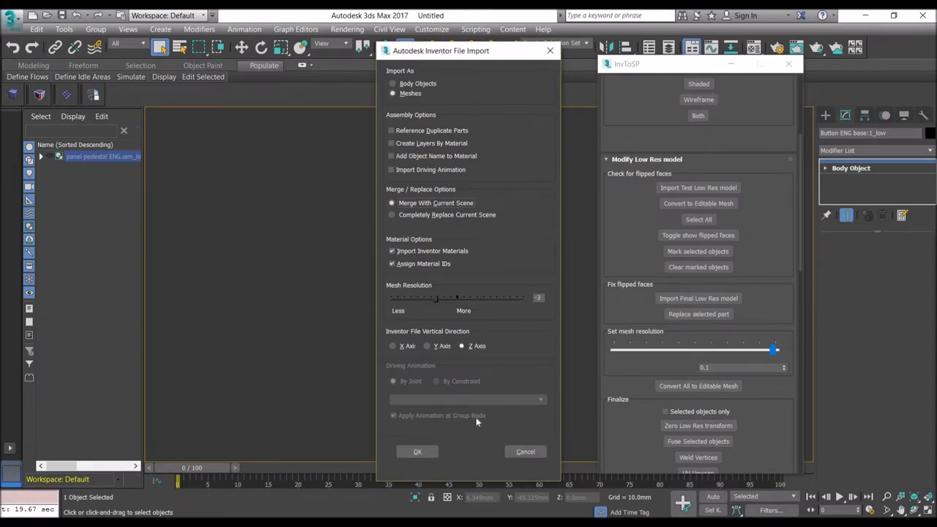
pyautogui.click(419, 452)
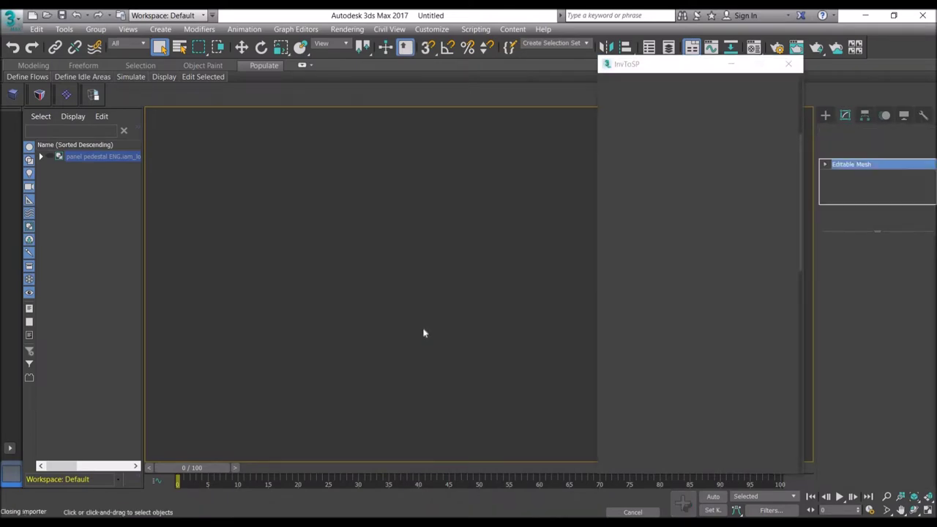
# Check the replaced switch base, then replace the farther switch's marked base with a mesh imported at resolution -5.
pyautogui.scroll(5, 439, 358)
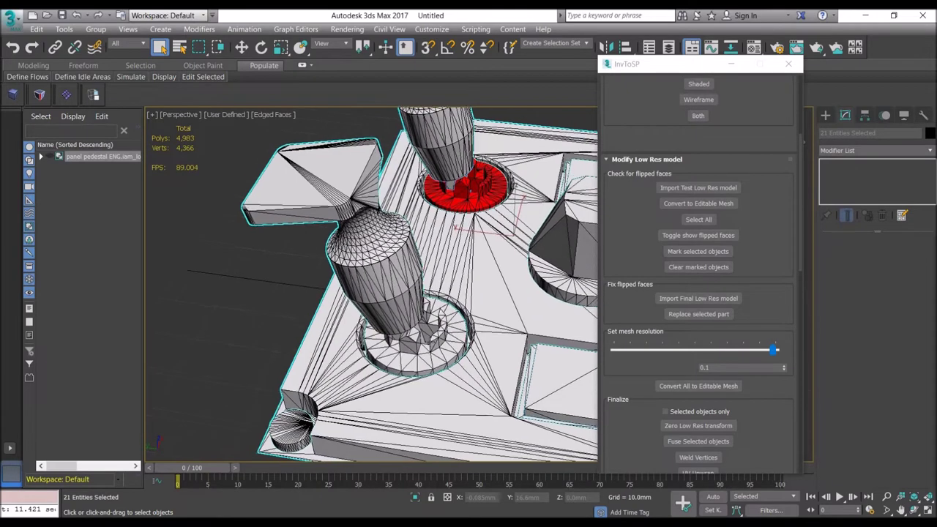
pyautogui.click(442, 356)
pyautogui.click(692, 317)
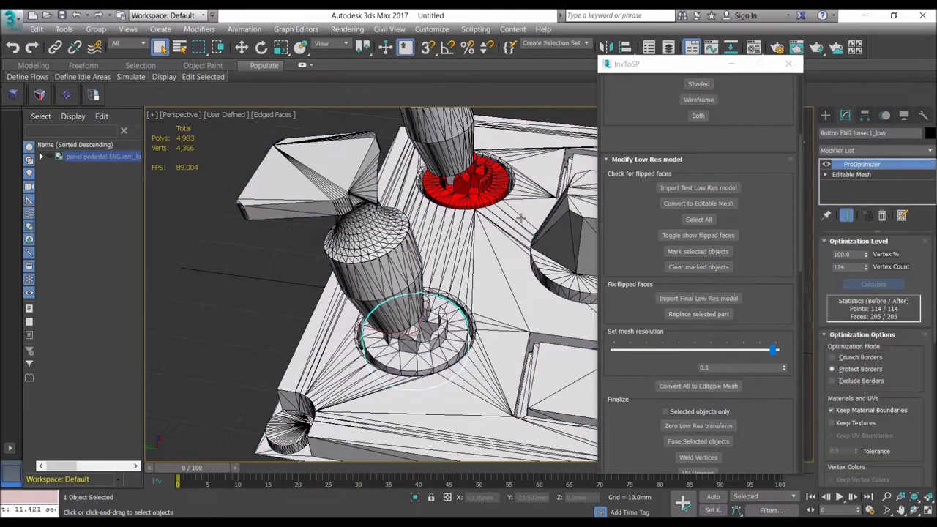
pyautogui.click(488, 184)
pyautogui.click(708, 317)
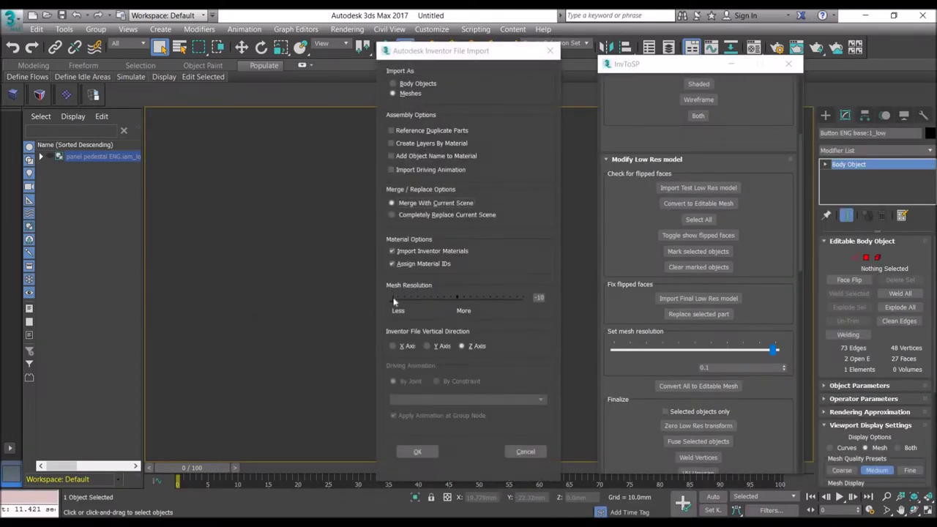
pyautogui.moveTo(393, 299); pyautogui.dragTo(434, 306)
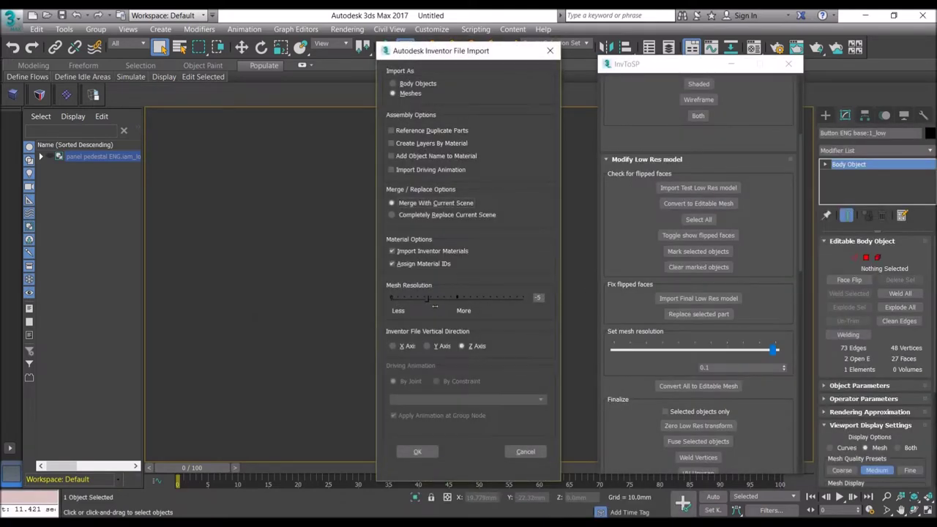
pyautogui.click(422, 451)
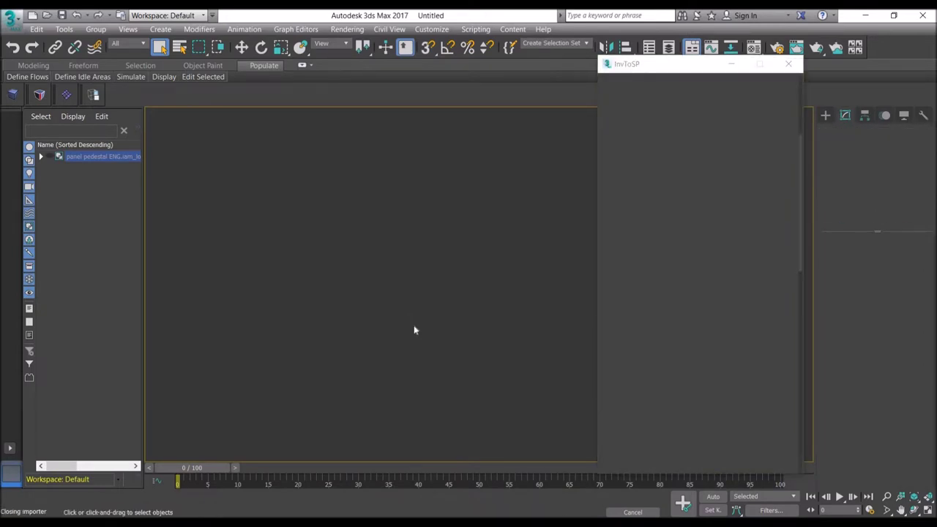
# Expand the Low Res panel's hierarchy, select the first Screw star bead 8mm part and set the mesh resolution to 2.656.
pyautogui.keyDown('alt'); pyautogui.moveTo(469, 322); pyautogui.dragTo(414, 326, button='middle'); pyautogui.keyUp('alt')
pyautogui.scroll(2, 414, 325)
pyautogui.scroll(3, 414, 326)
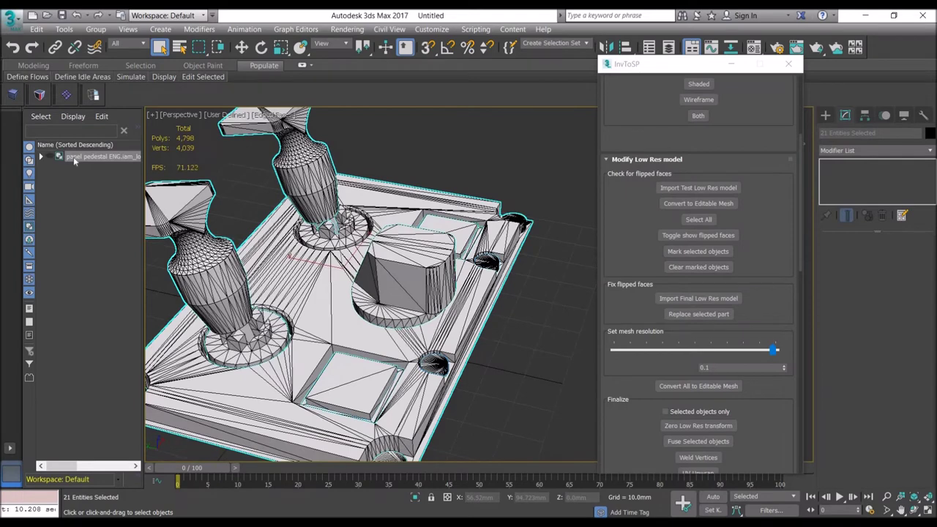
pyautogui.click(41, 157)
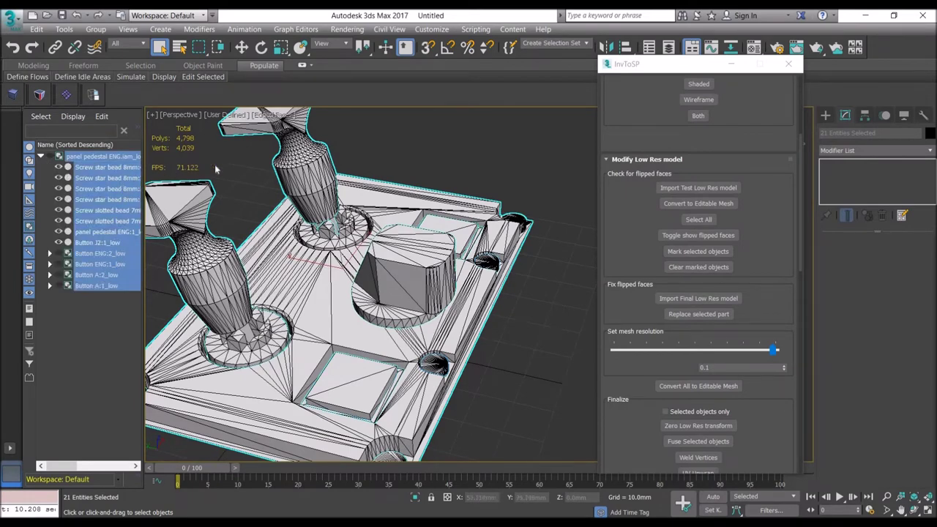
pyautogui.click(99, 167)
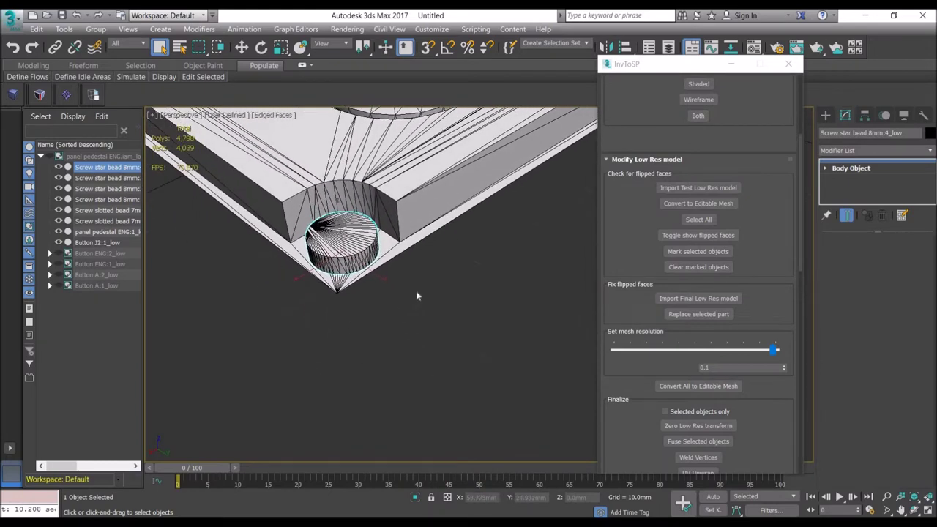
pyautogui.moveTo(771, 355); pyautogui.dragTo(692, 349)
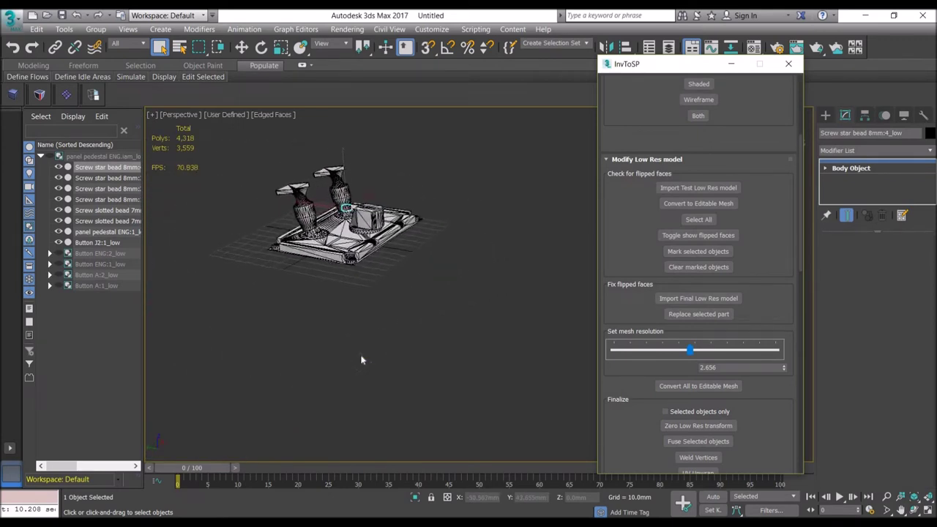
# Select the second and third Screw star bead 8mm parts in turn to examine their meshes.
pyautogui.scroll(6, 361, 359)
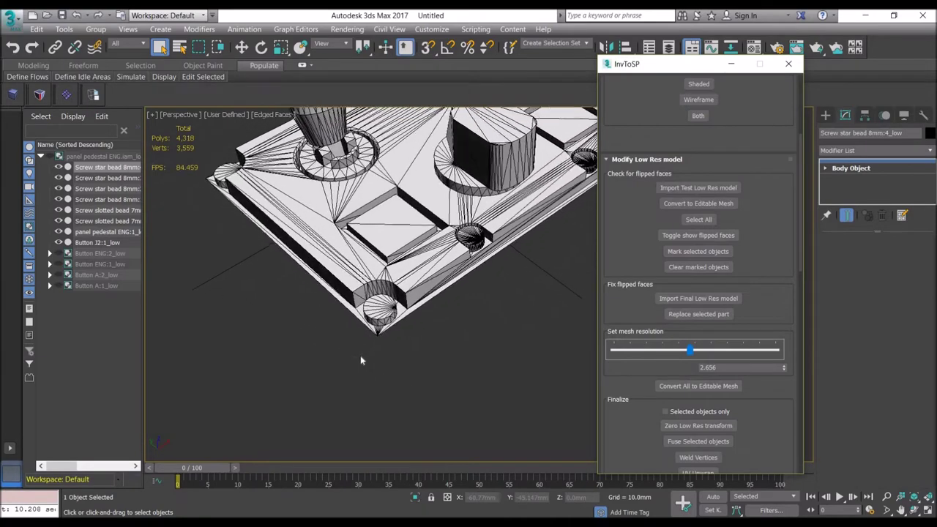
pyautogui.click(106, 182)
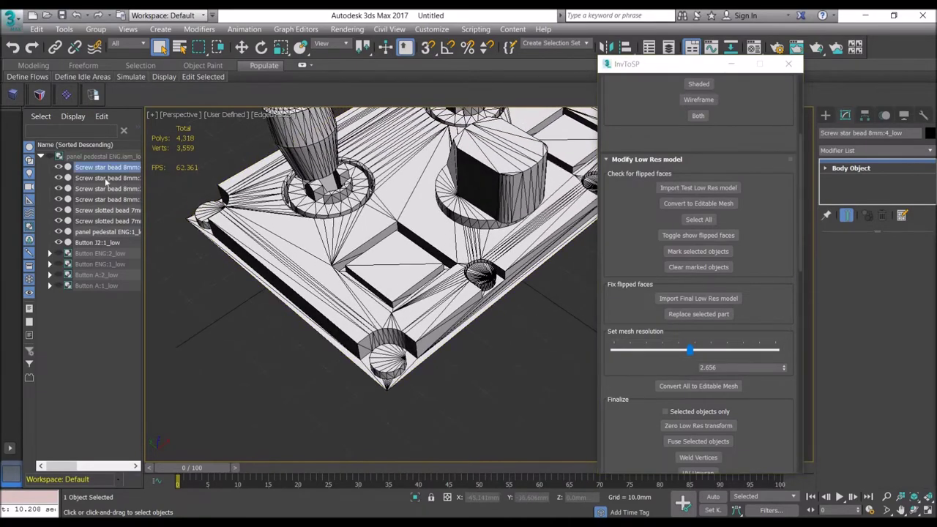
pyautogui.click(106, 182)
pyautogui.click(107, 193)
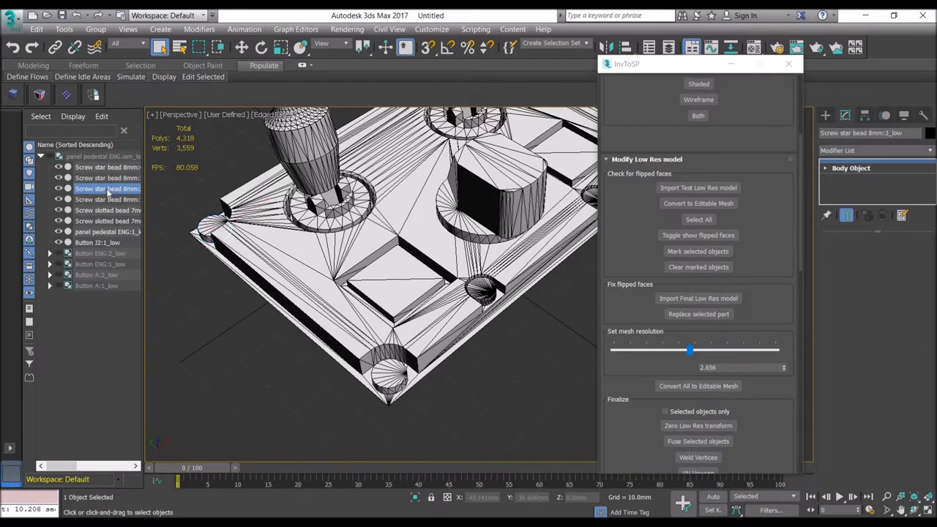